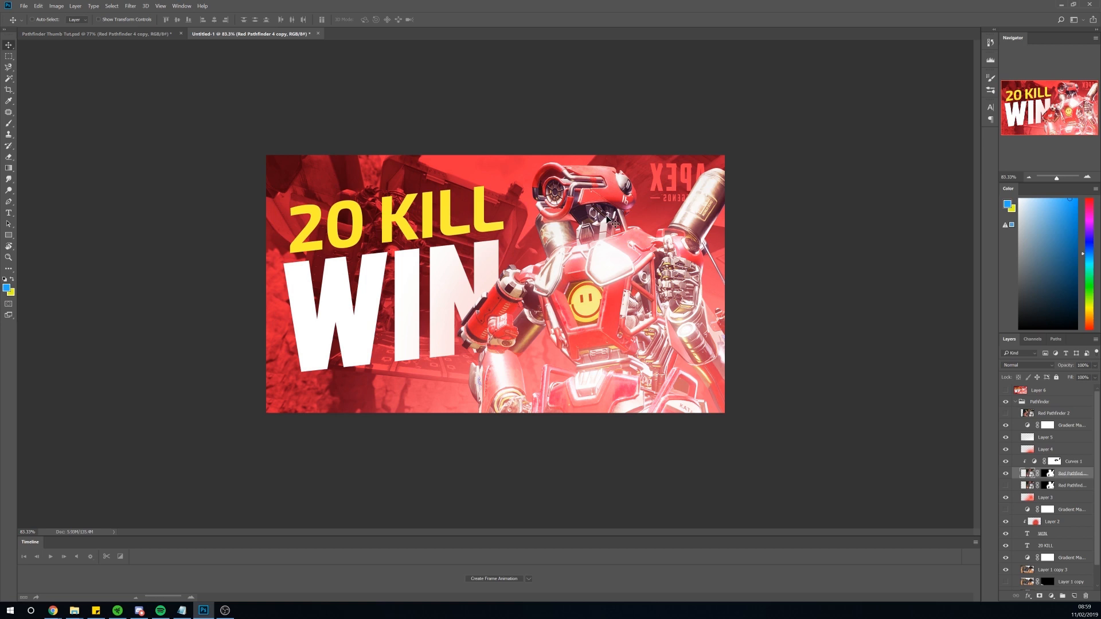
Switch to the Pathfinder Thumb Tut.psd document.
left_click(163, 34)
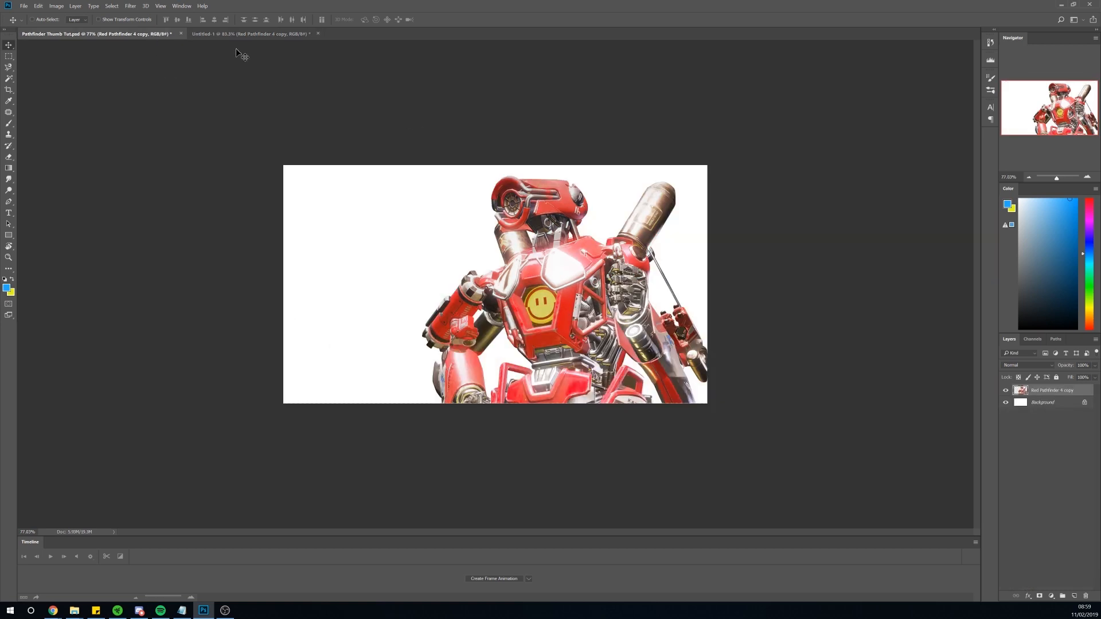
Try a canvas size of 1280 by 720 pixels, and undo the resize.
key("ctrl+alt+c")
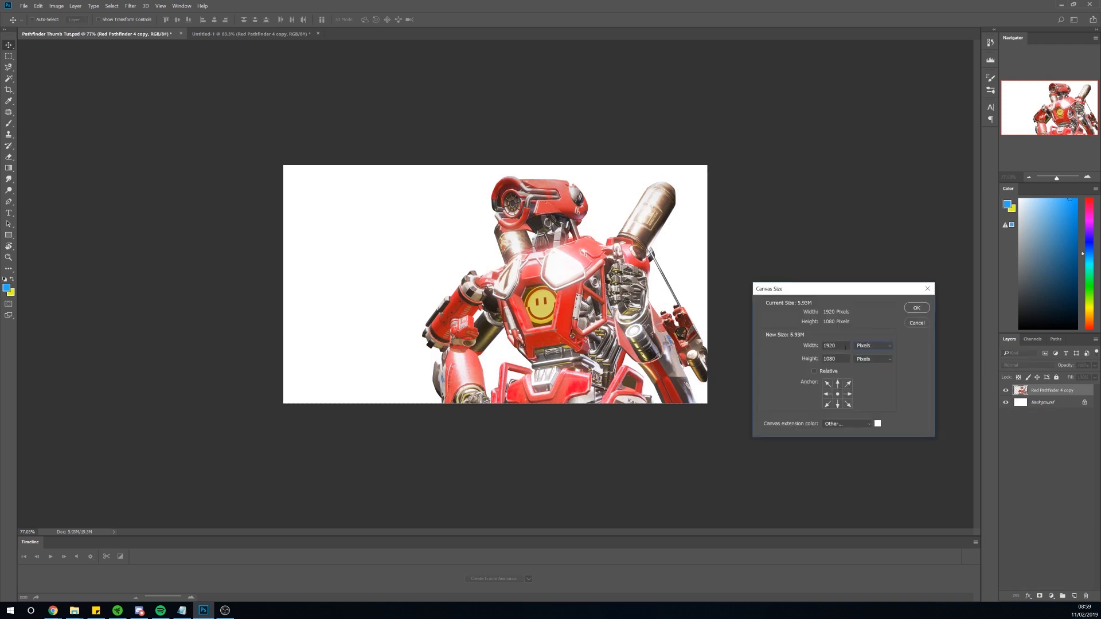
left_click(839, 346)
type("1280")
key("Tab")
type("720")
key("Tab")
left_click(916, 309)
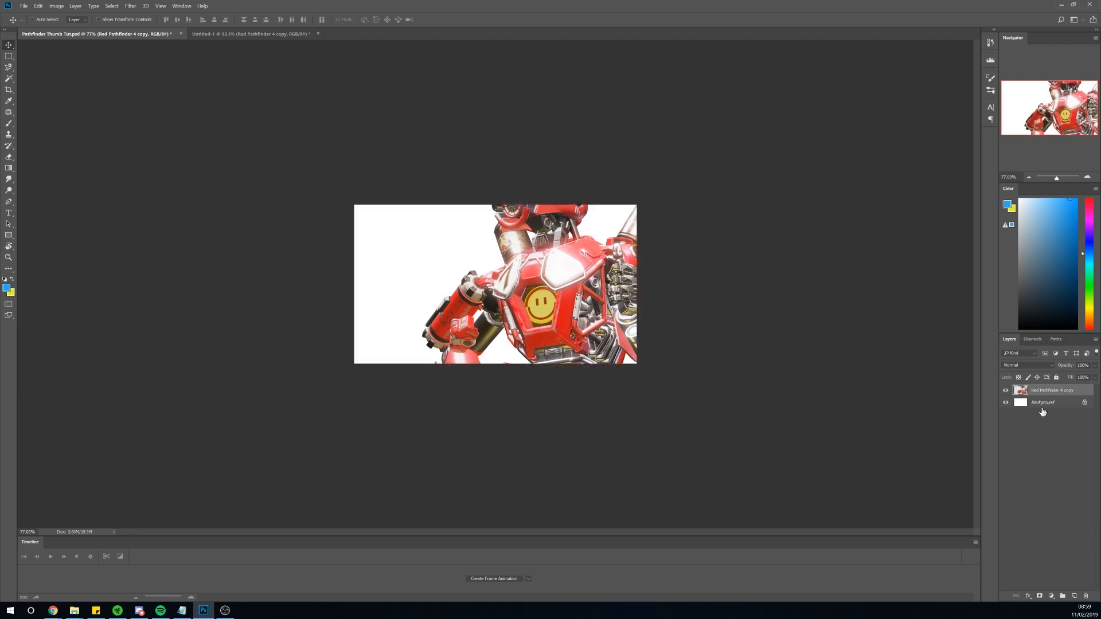
key("ctrl+z")
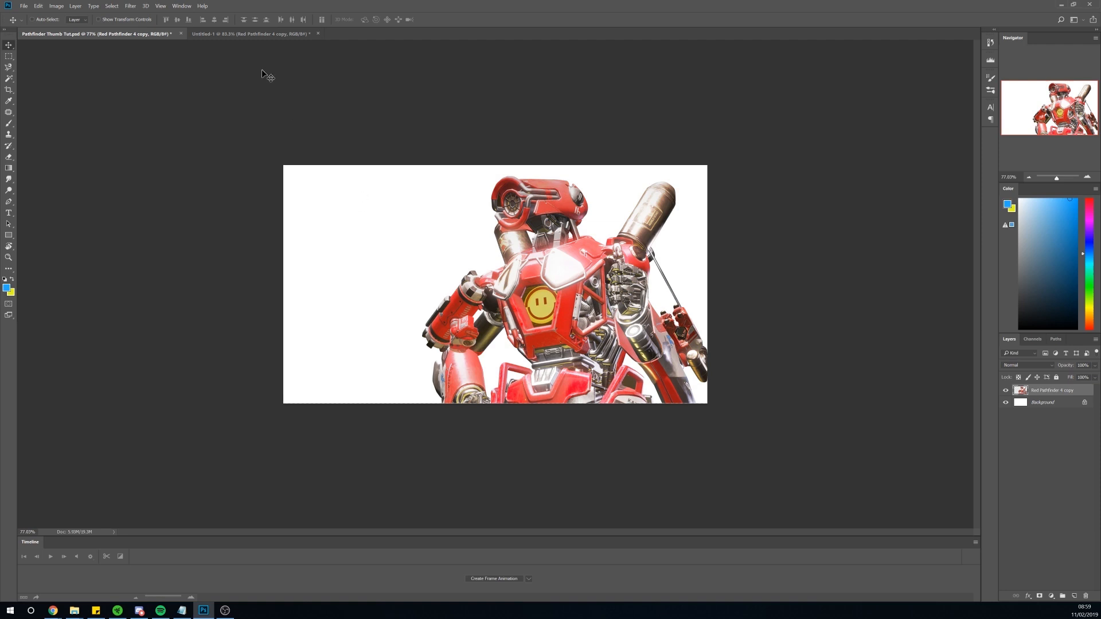
Shift the red robot character slightly to the right on the canvas.
mouse_move(576, 260)
left_mouse_down()
mouse_move(603, 258)
mouse_move(551, 269)
mouse_move(569, 287)
mouse_move(568, 277)
left_mouse_up()
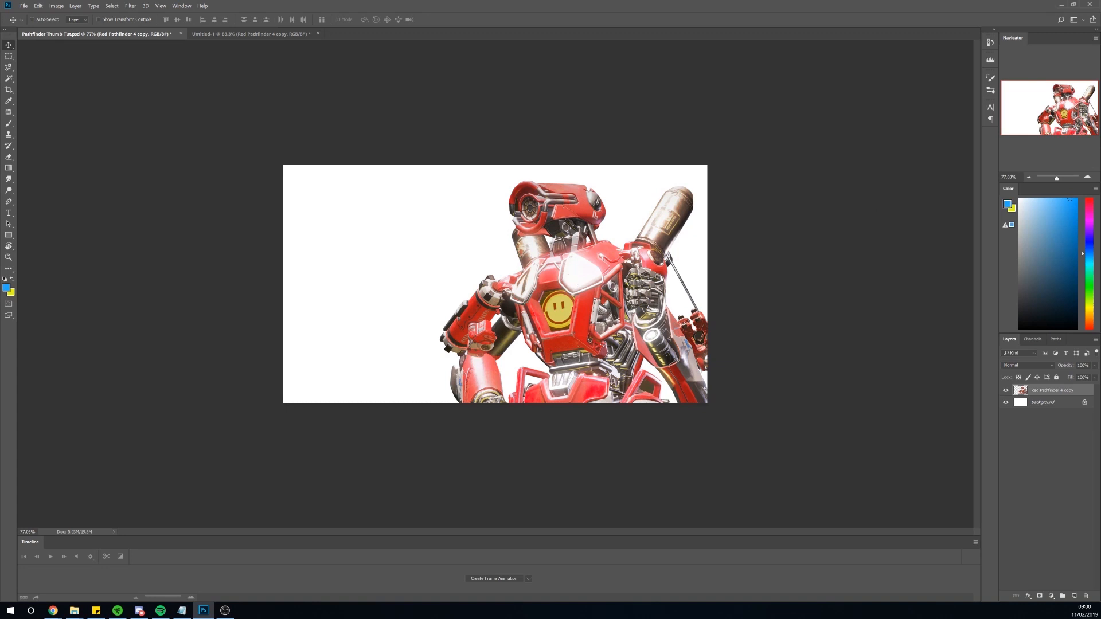
left_click_drag(647, 306, 641, 301)
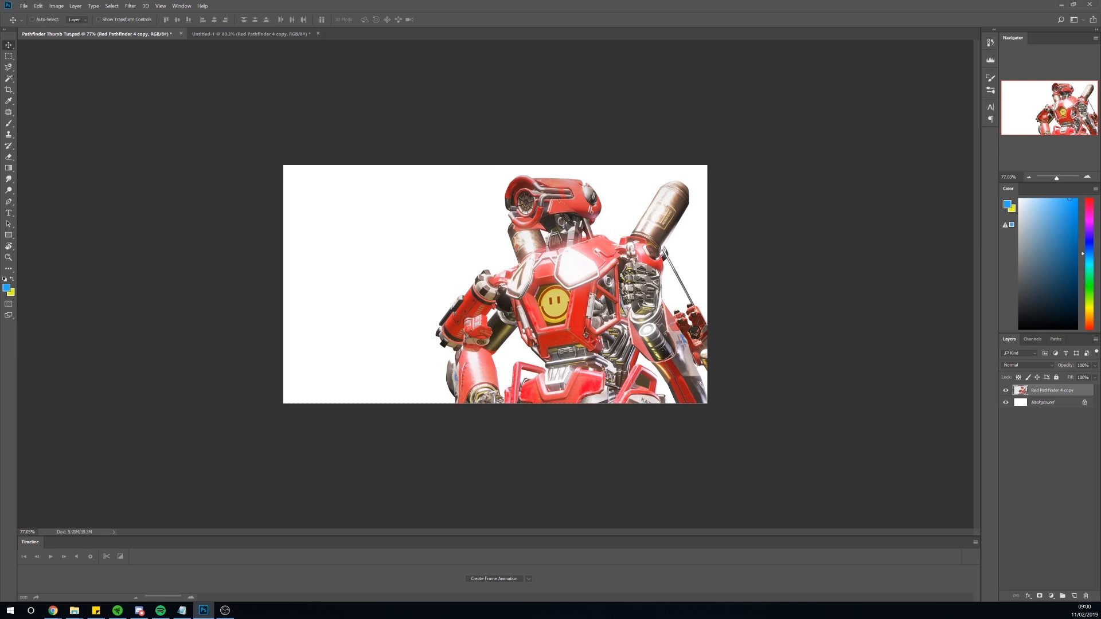
Switch to the browser and copy the waterfall screenshot with the red four-legged machine from the Apex Legends page gallery.
key("alt+Tab")
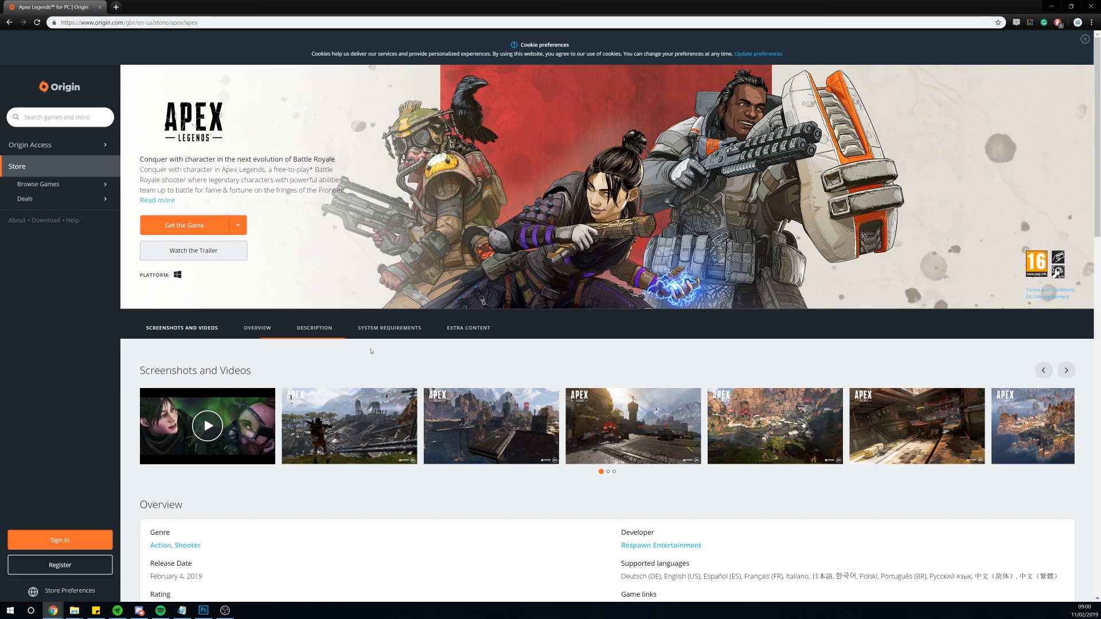
left_click(1066, 370)
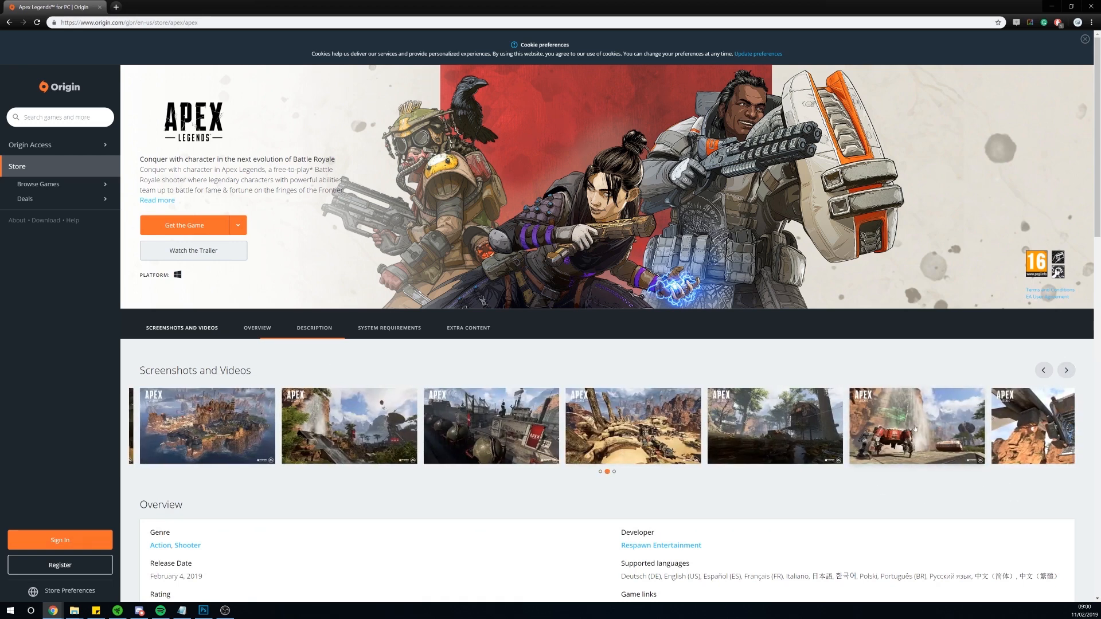
left_click(914, 430)
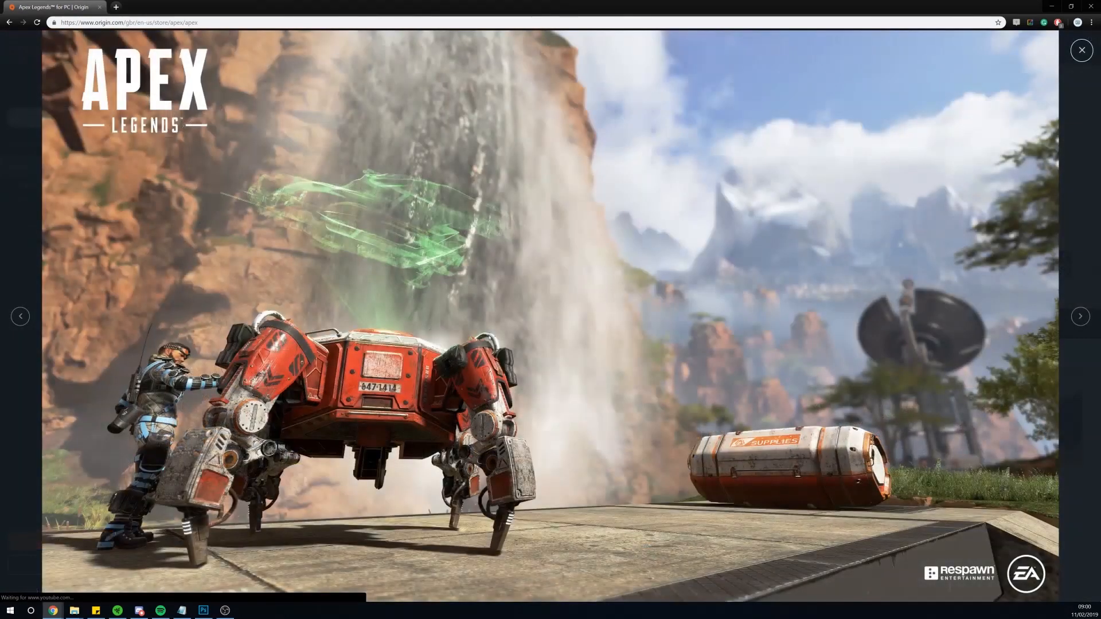
right_click(430, 331)
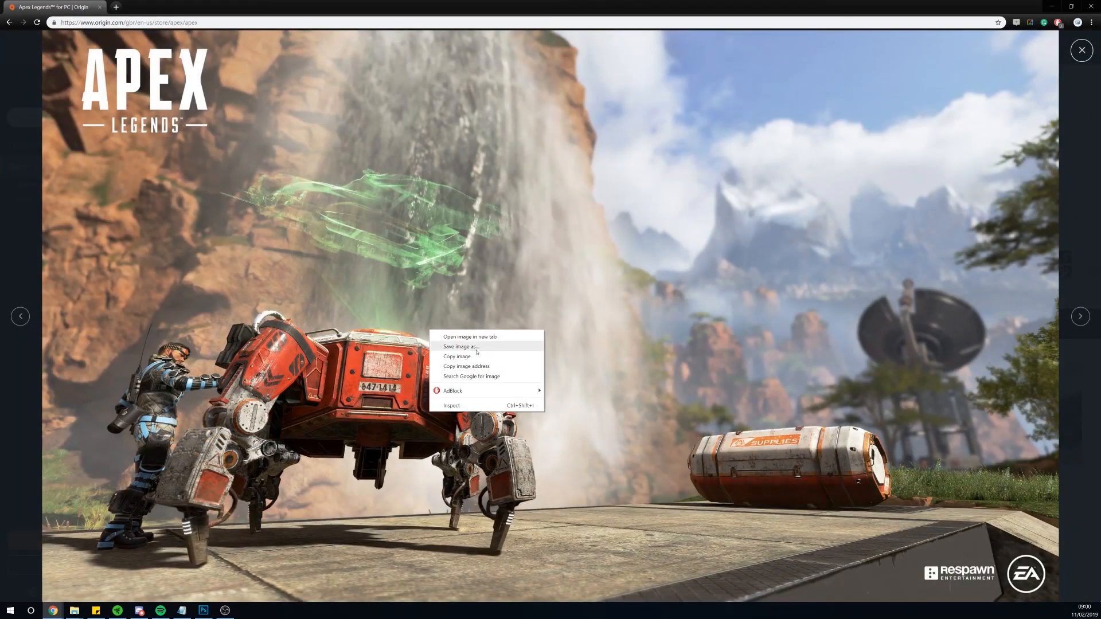
left_click(457, 357)
Switch back to Photoshop, paste the copied screenshot into the document, and scale and position it to fill the canvas.
left_click(204, 610)
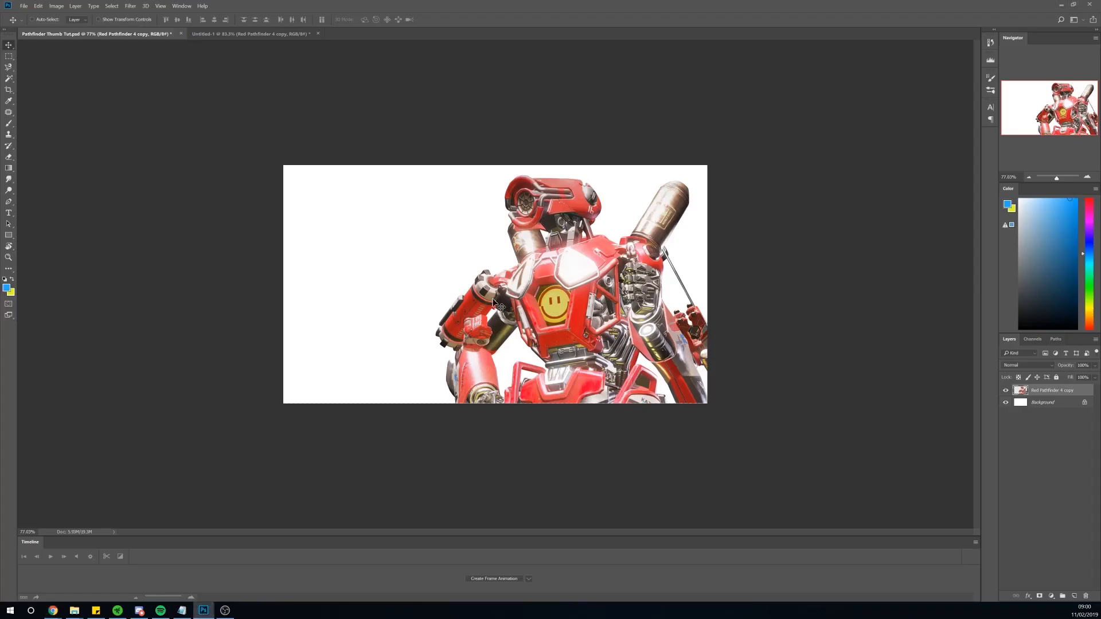
key("ctrl+v")
left_click_drag(627, 333, 619, 353)
key("ctrl+t")
scroll(619, 314, "down", 5)
scroll(495, 285, "up", 5)
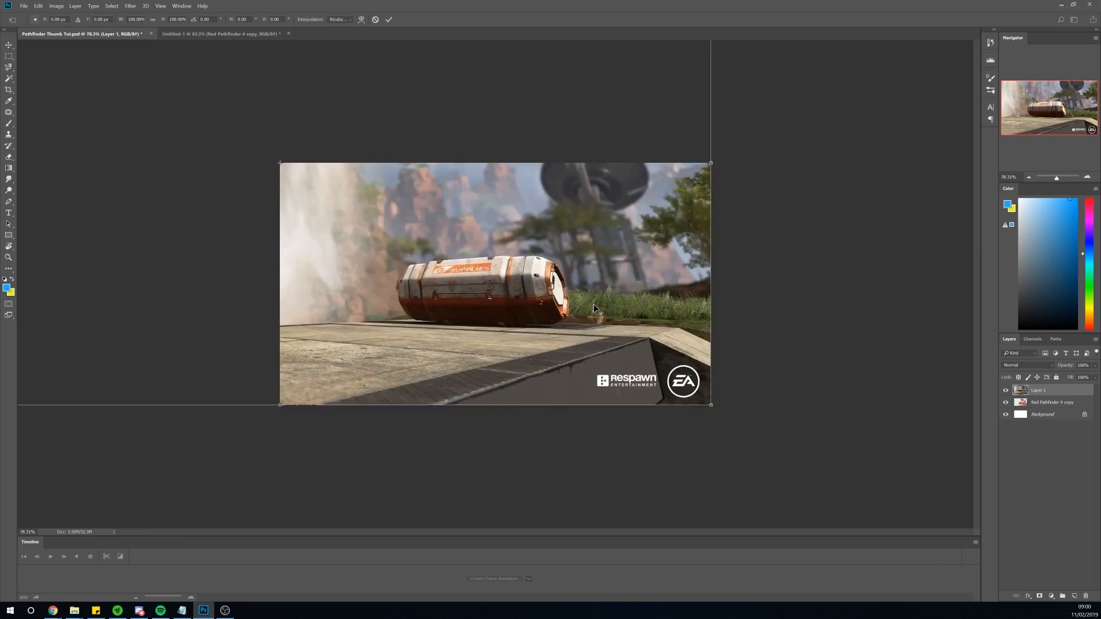
scroll(494, 282, "down", 3)
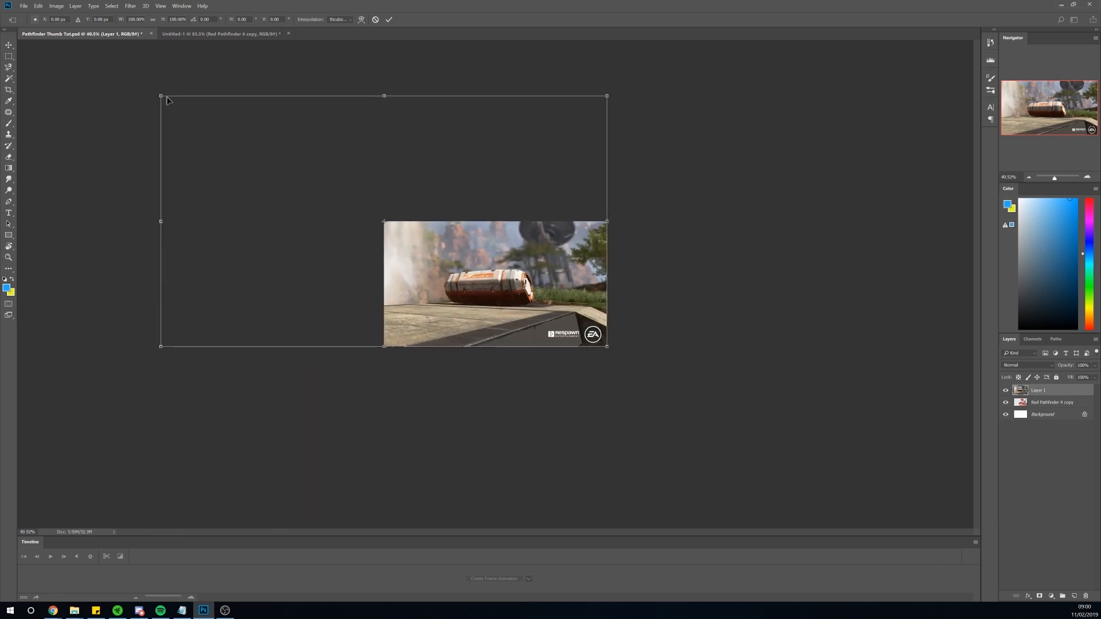
left_click_drag(161, 97, 348, 187)
left_click_drag(484, 245, 505, 245)
left_click_drag(629, 198, 658, 181)
left_click_drag(591, 235, 624, 223)
key("Return")
Place the screenshot layer beneath the Red Pathfinder 4 copy layer, and check the finished thumbnail in the Untitled-1 document.
left_click_drag(1051, 394, 1042, 404)
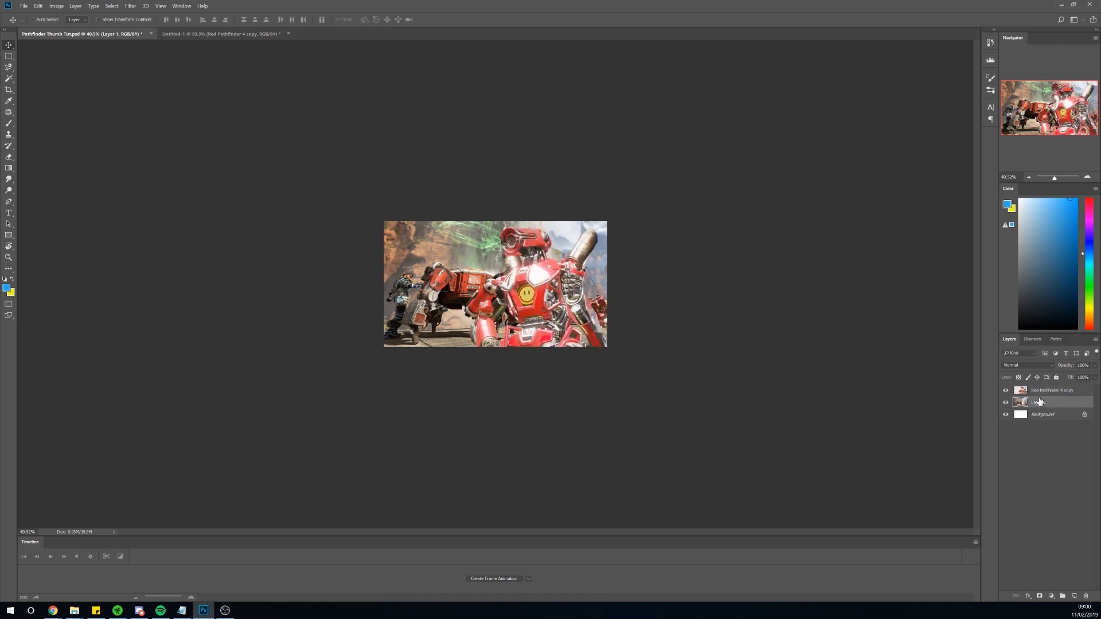
scroll(554, 248, "up", 5)
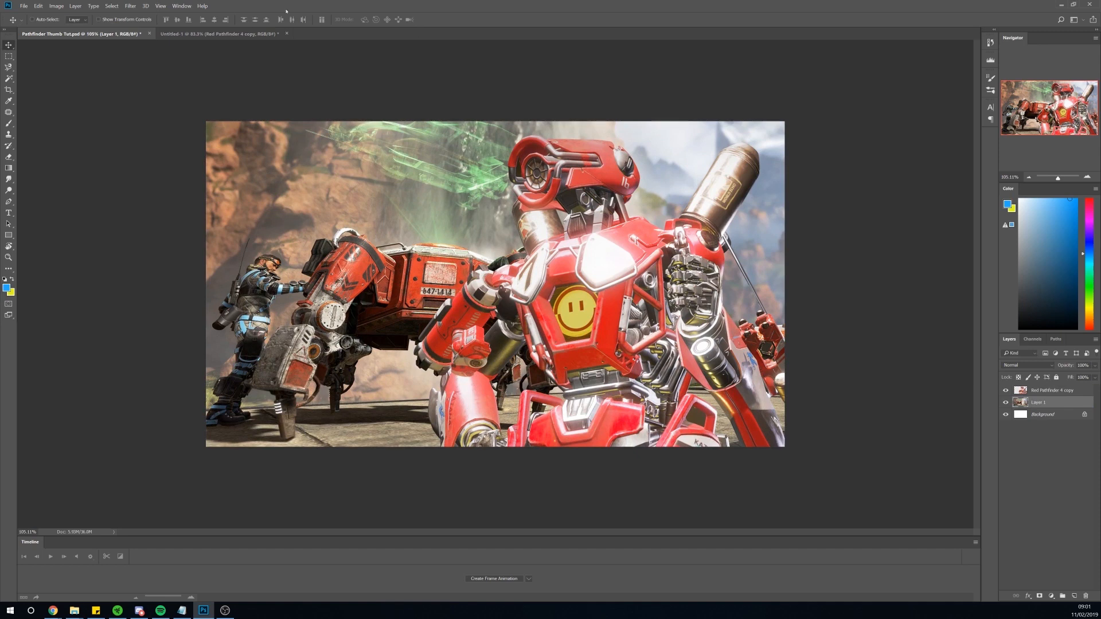
left_click(223, 34)
left_click(105, 34)
Add a Gradient Map adjustment layer between the screenshot layer and the character layer.
left_click(1051, 597)
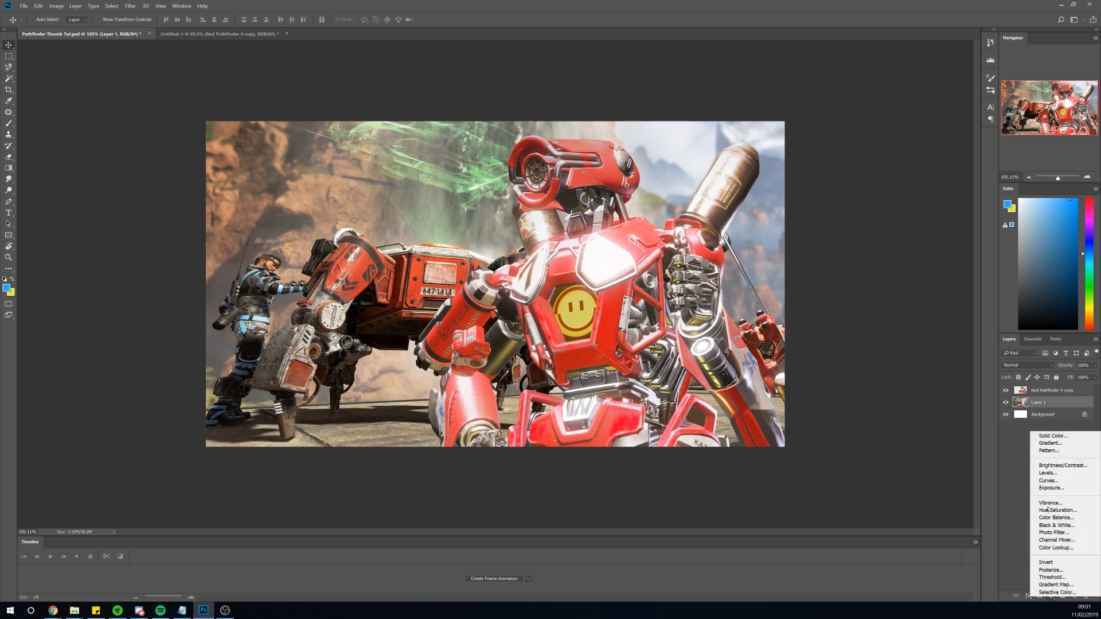
left_click(1054, 585)
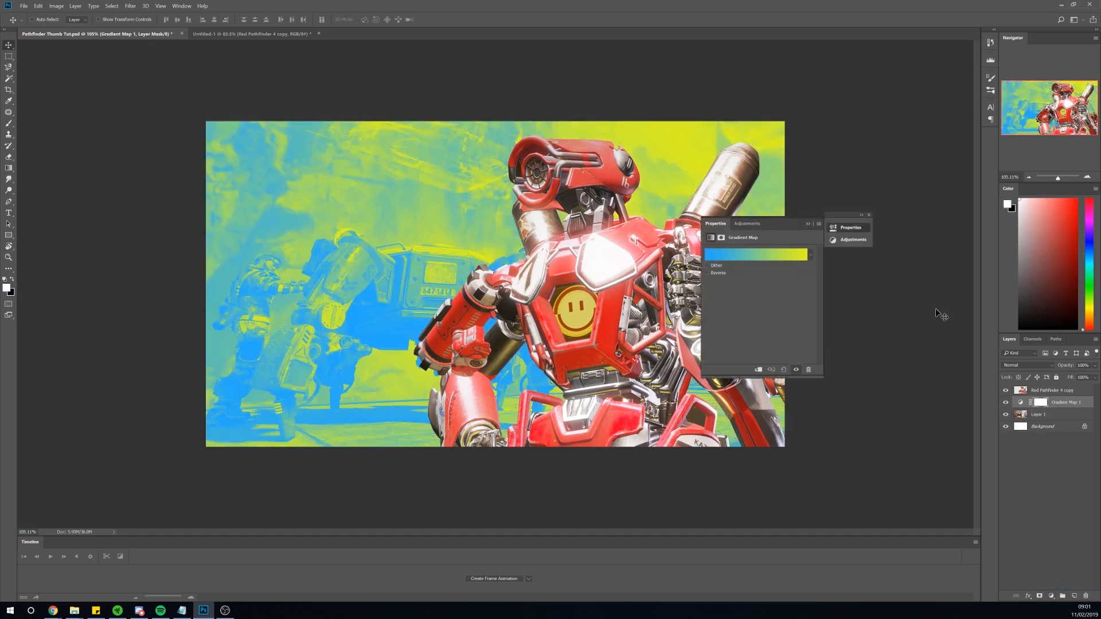
left_click_drag(736, 216, 909, 162)
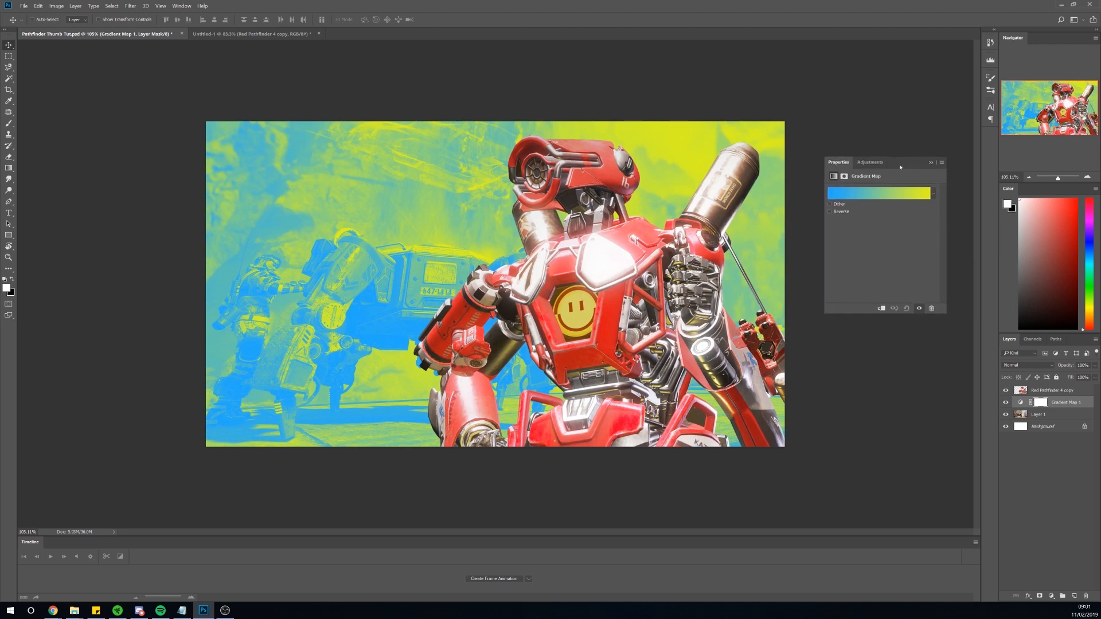
Set the gradient map's shadow-end colour stop to dark purple #3c0841.
left_click(912, 194)
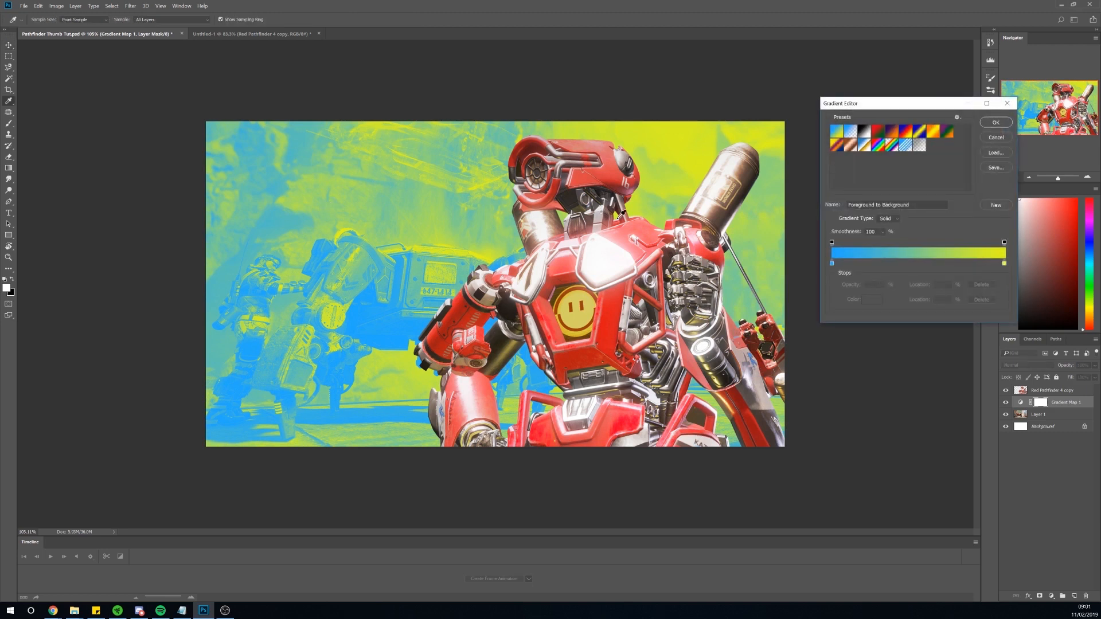
double_click(832, 263)
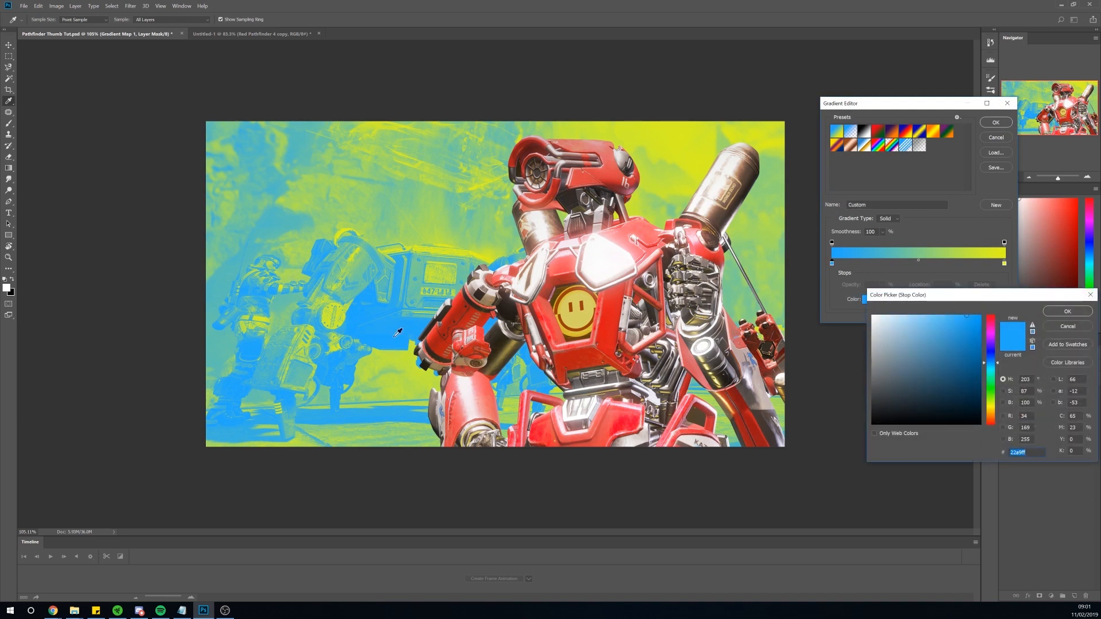
left_click_drag(951, 359, 860, 453)
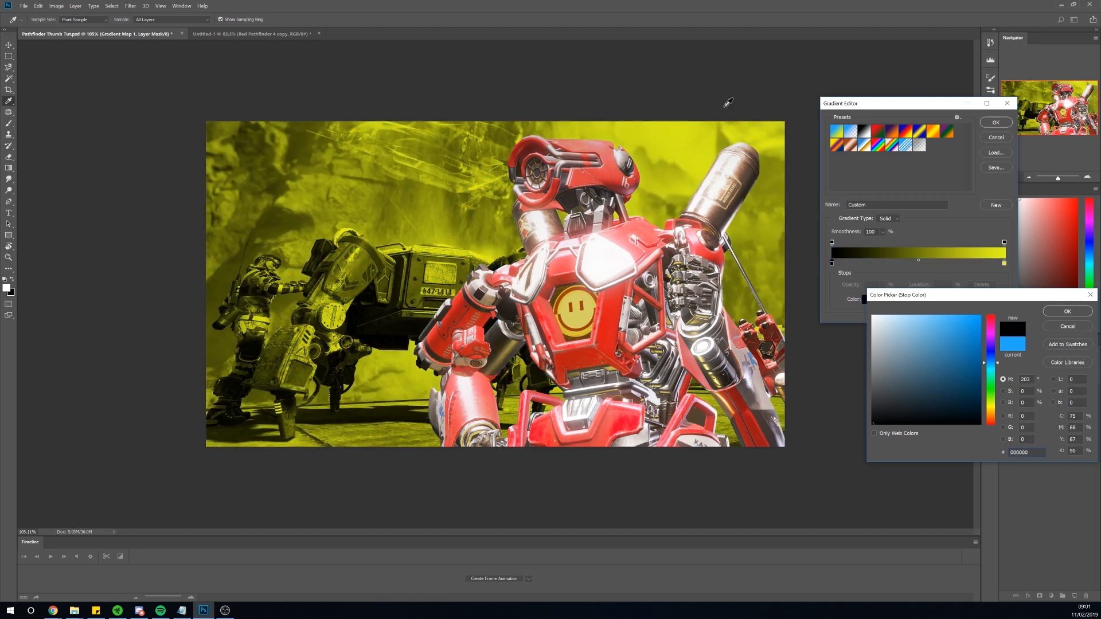
left_click_drag(987, 336, 990, 335)
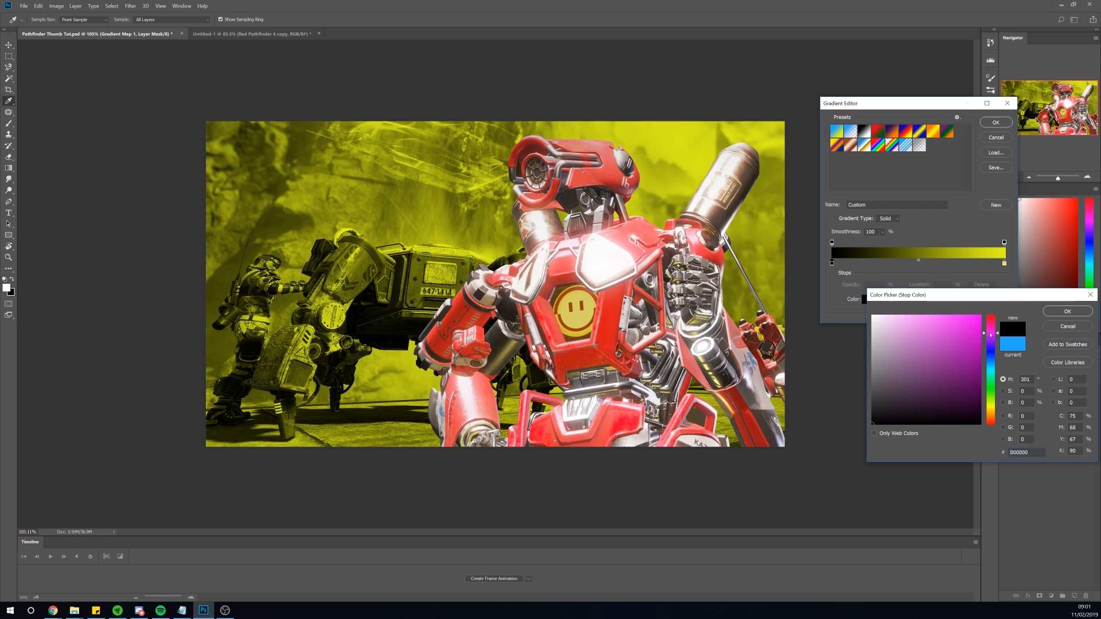
left_click_drag(967, 352, 969, 397)
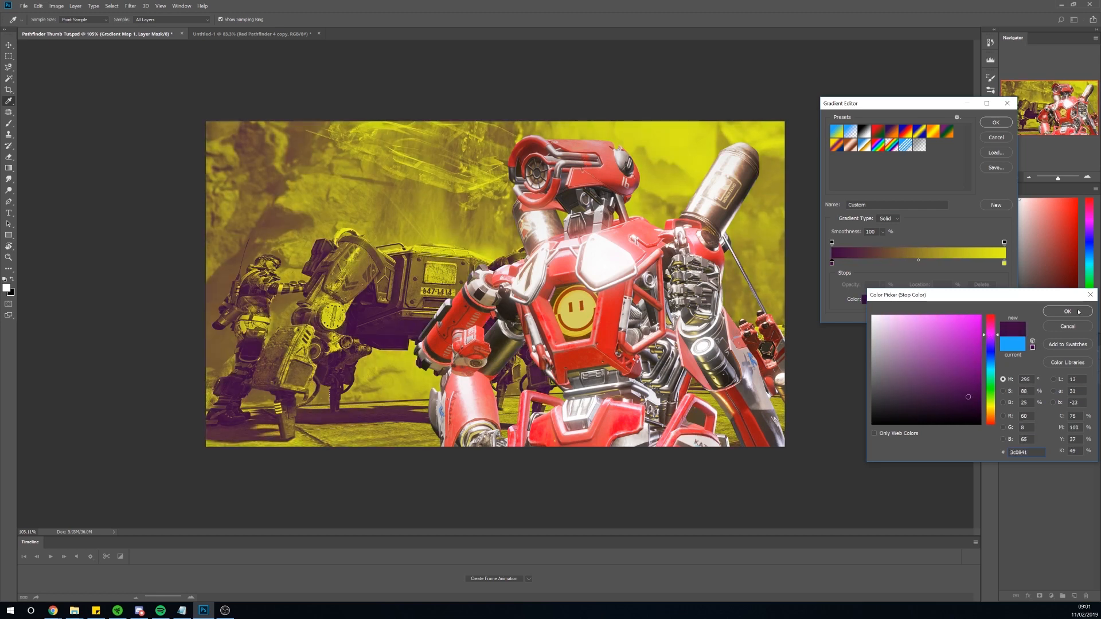
left_click(1067, 311)
Set the gradient's highlight-end colour stop to red #f5193e and apply the edited gradient.
double_click(1004, 263)
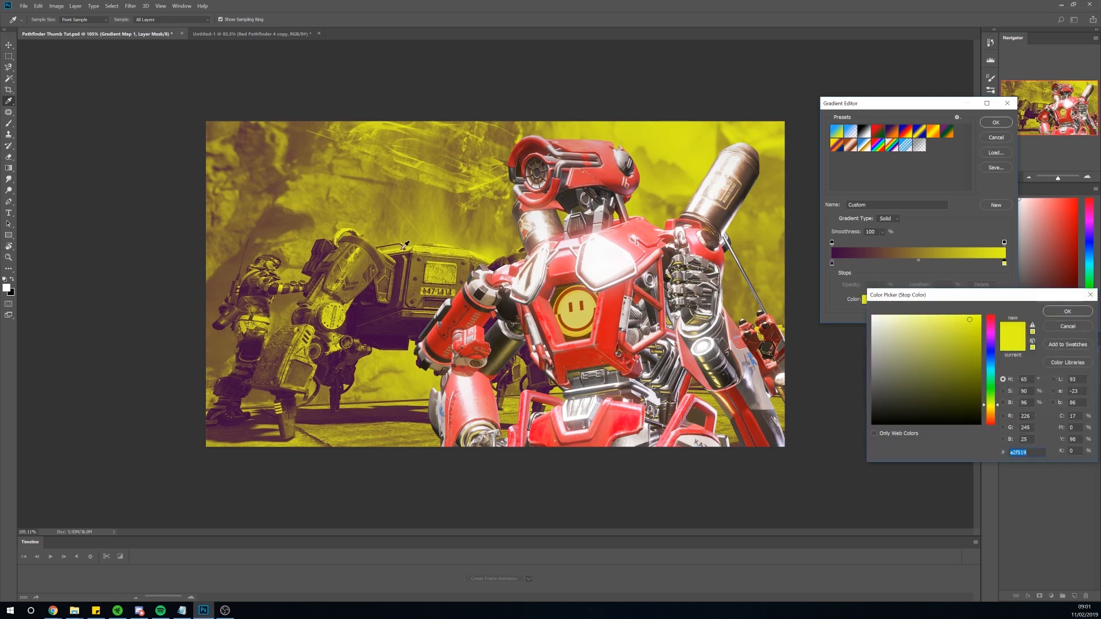
left_click_drag(984, 351, 989, 320)
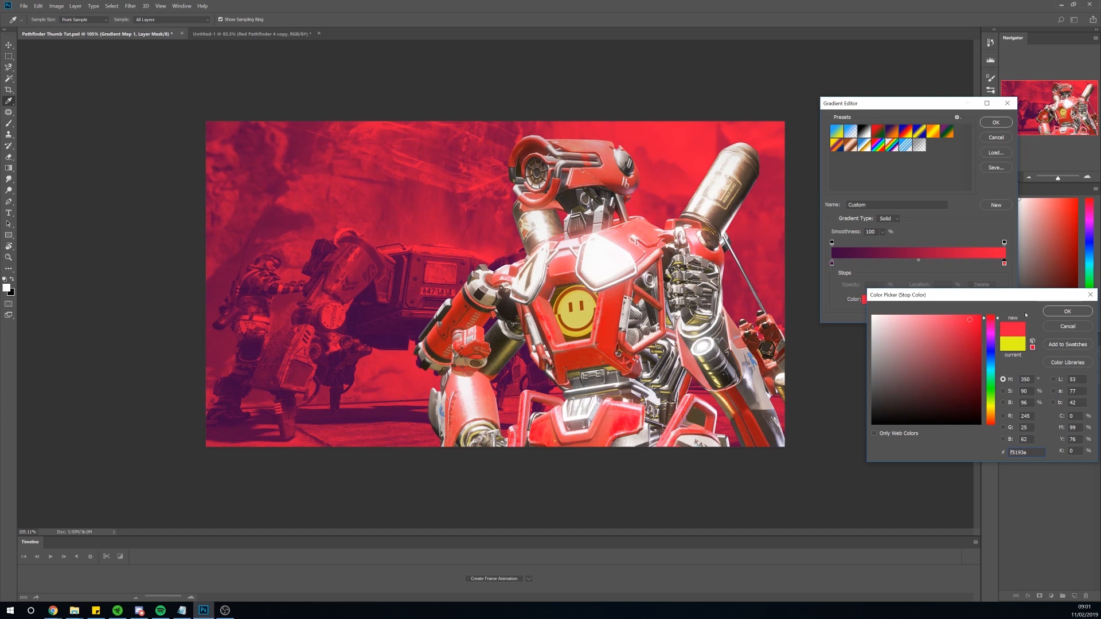
left_click(1067, 312)
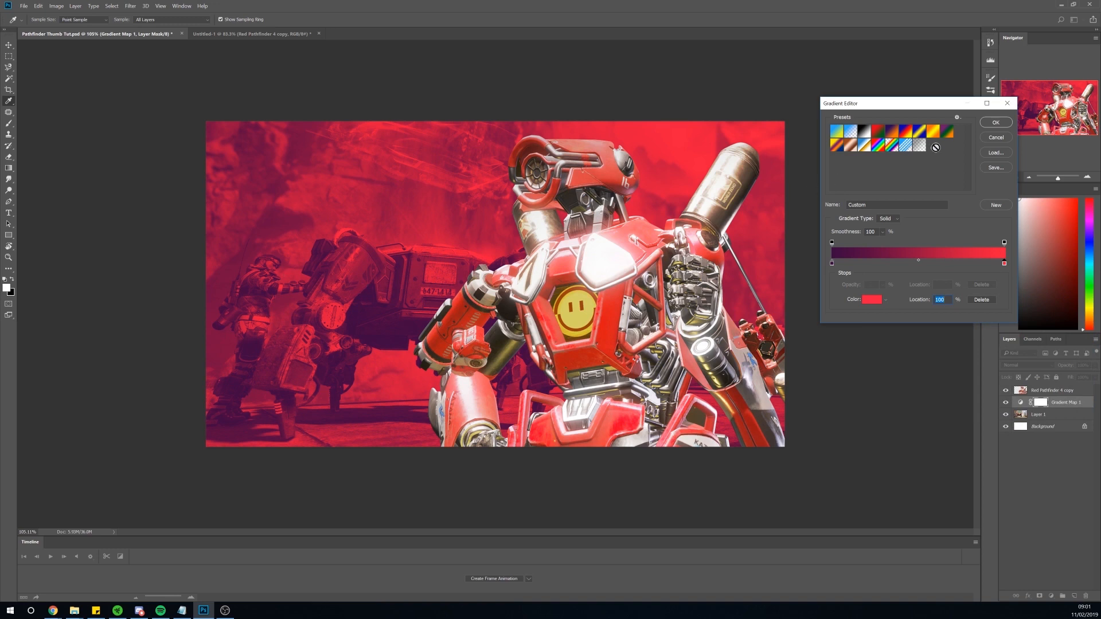
left_click(996, 122)
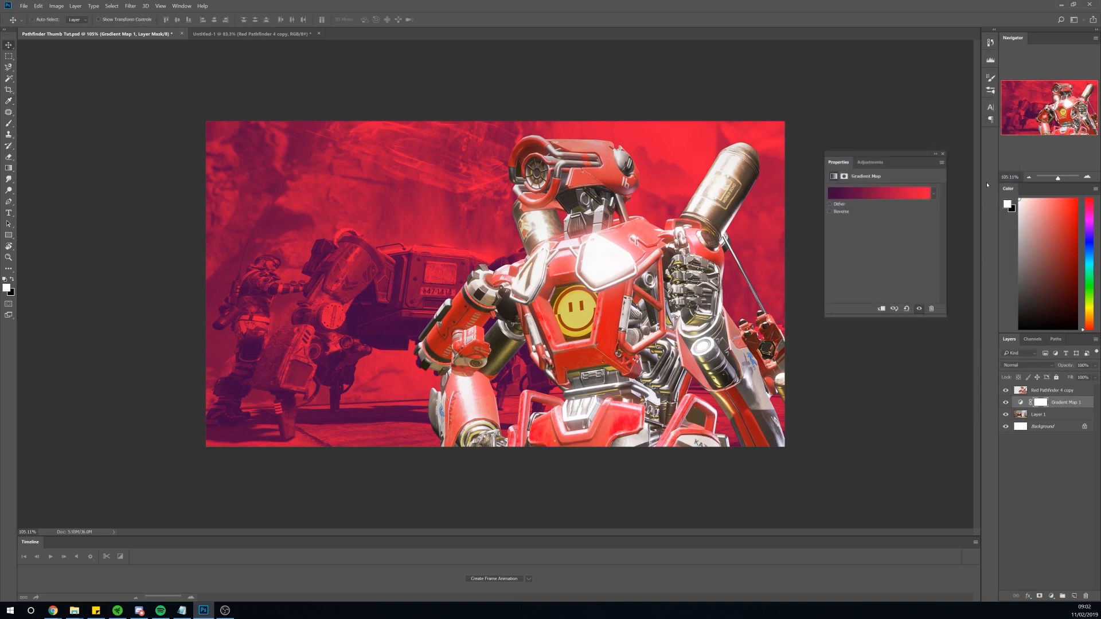
left_click(944, 155)
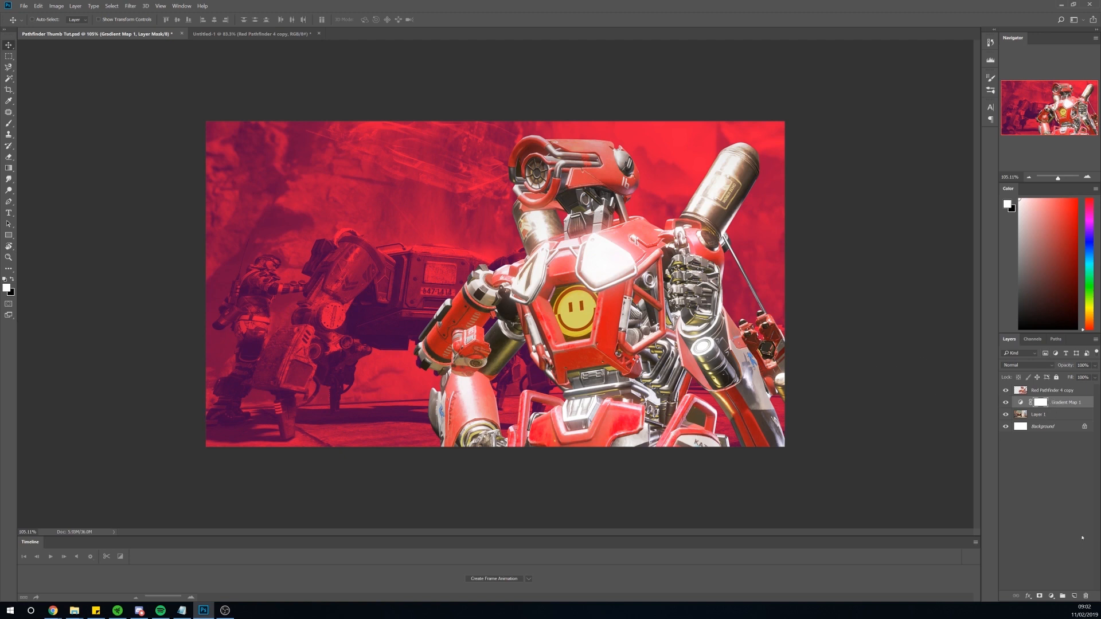
Add a new layer above the gradient map and sample a bright red from the background for the Brush tool.
left_click(1074, 596)
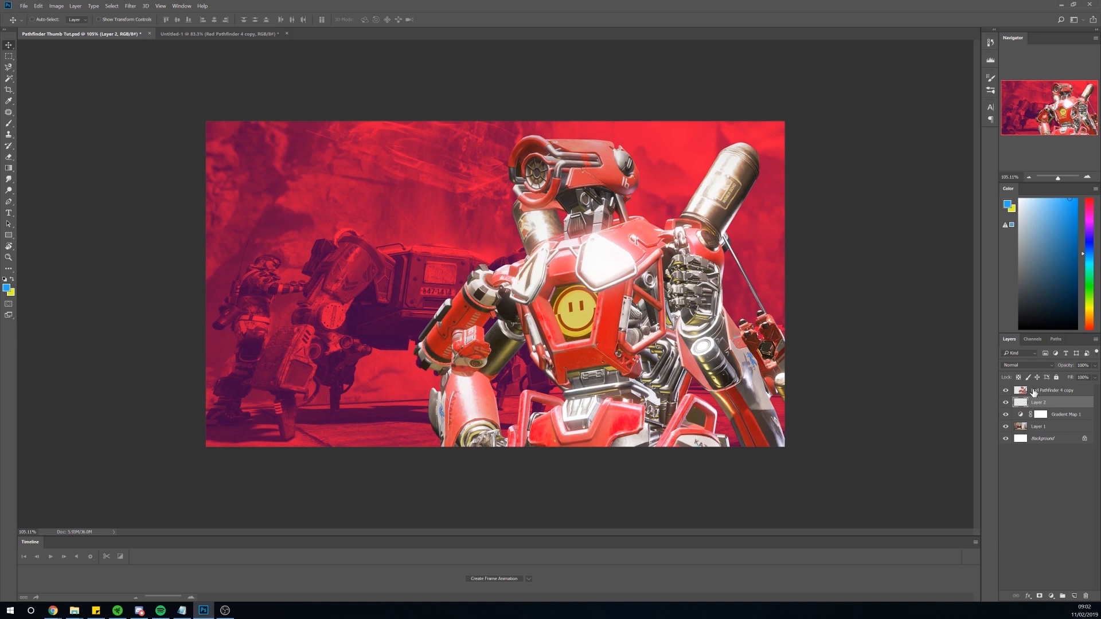
key("b")
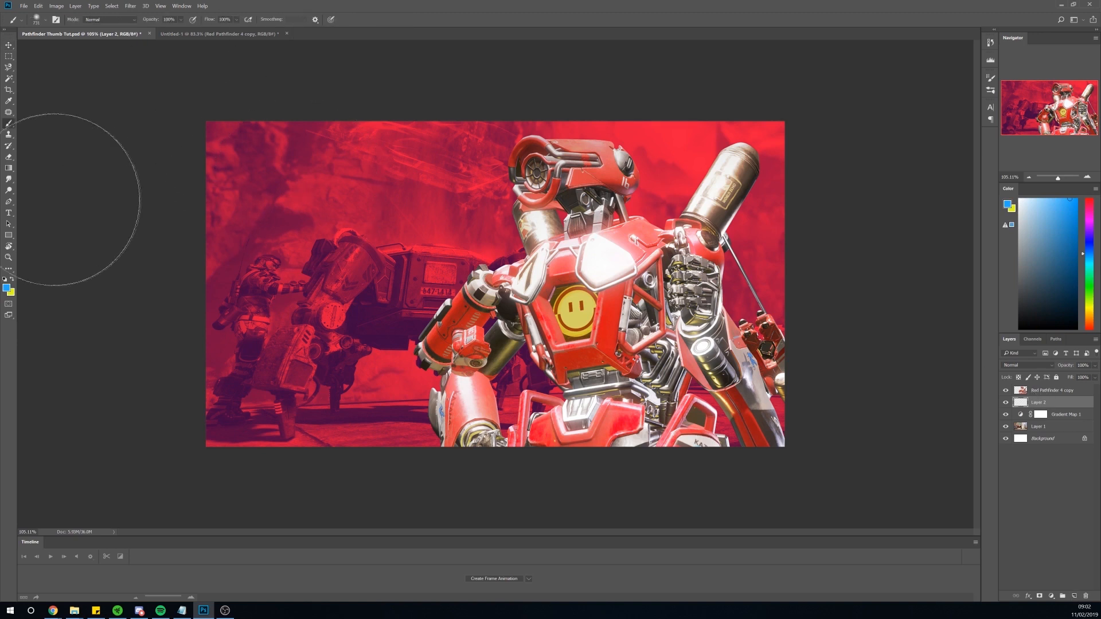
left_click(401, 245, "alt")
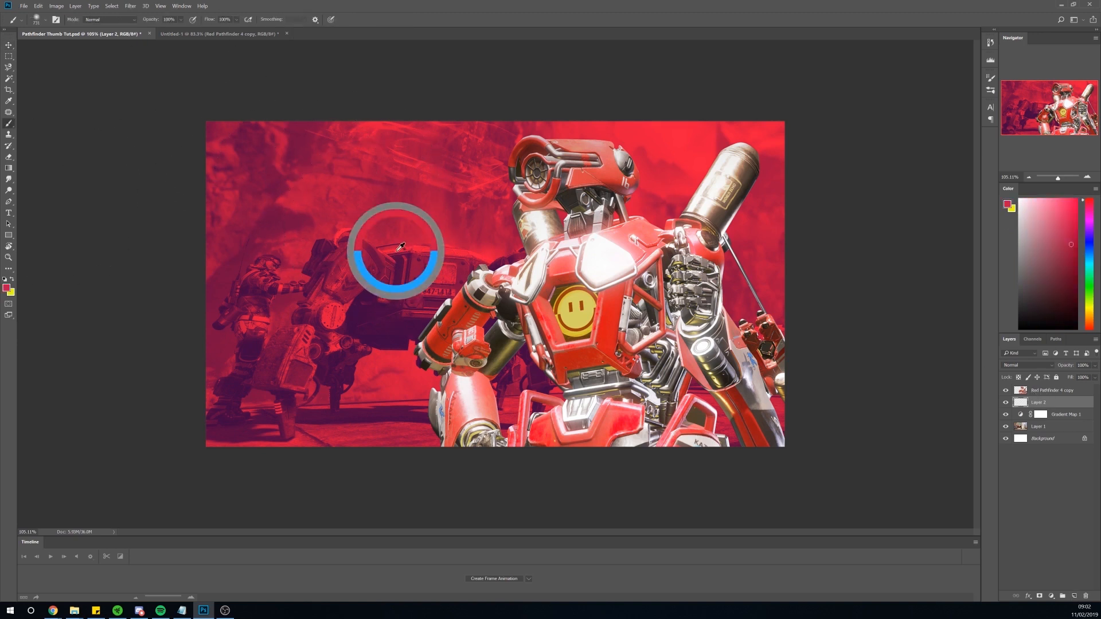
left_click_drag(397, 250, 674, 142)
Try a large hard-edged red brush dab on the new layer behind the character.
mouse_move(566, 257)
left_mouse_down()
mouse_move(614, 262)
mouse_move(585, 263)
left_mouse_up()
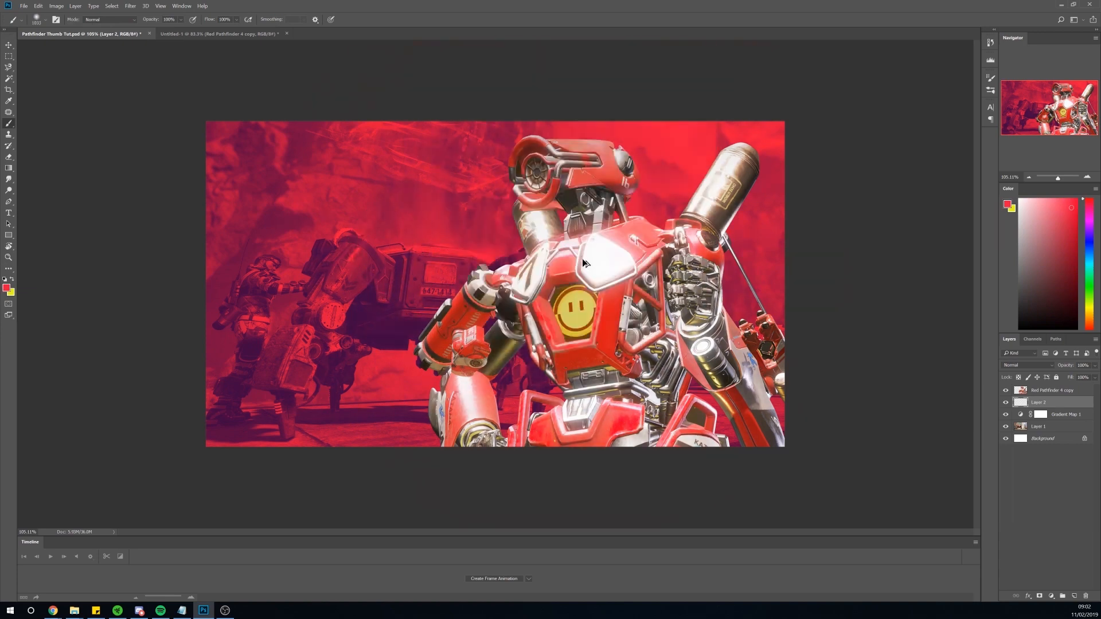
left_click_drag(629, 314, 665, 308)
left_click_drag(599, 285, 594, 273)
left_click_drag(584, 222, 548, 593)
left_click(627, 377)
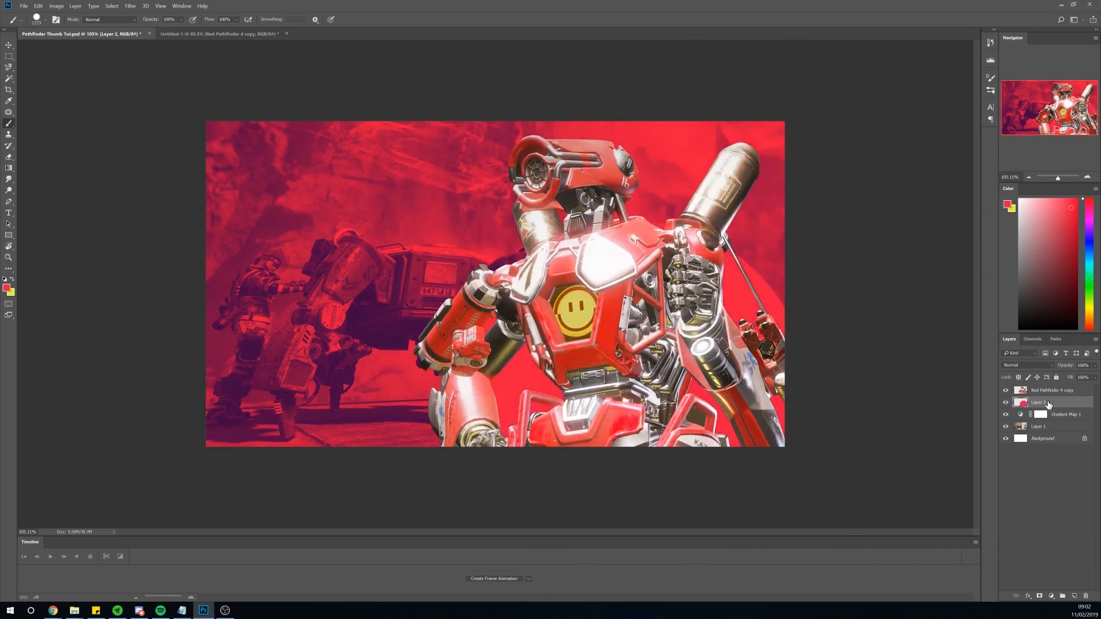
Try a soft red dab over the background machine with the paint layer raised above the character, and return the layer beneath it.
left_click_drag(1046, 384, 1046, 385)
mouse_move(419, 322)
left_mouse_down()
mouse_move(422, 190)
mouse_move(421, 306)
left_mouse_up()
left_click(341, 277)
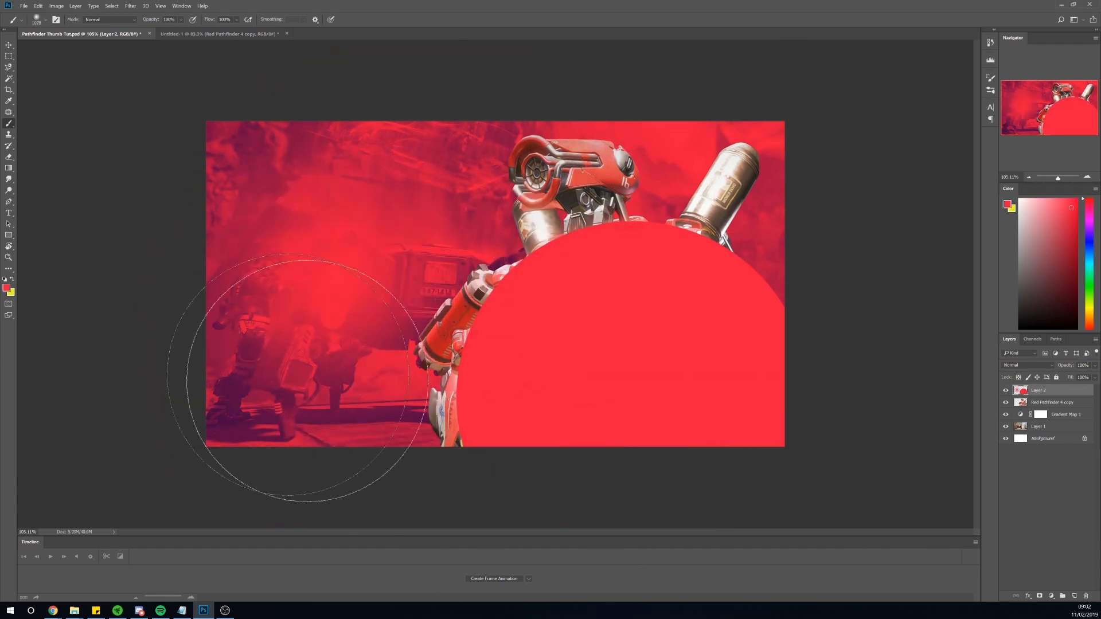
key("ctrl+[")
Paint a large soft red glow behind the character on Layer 2 and set that layer's blend mode to Screen.
right_click(599, 296, "alt")
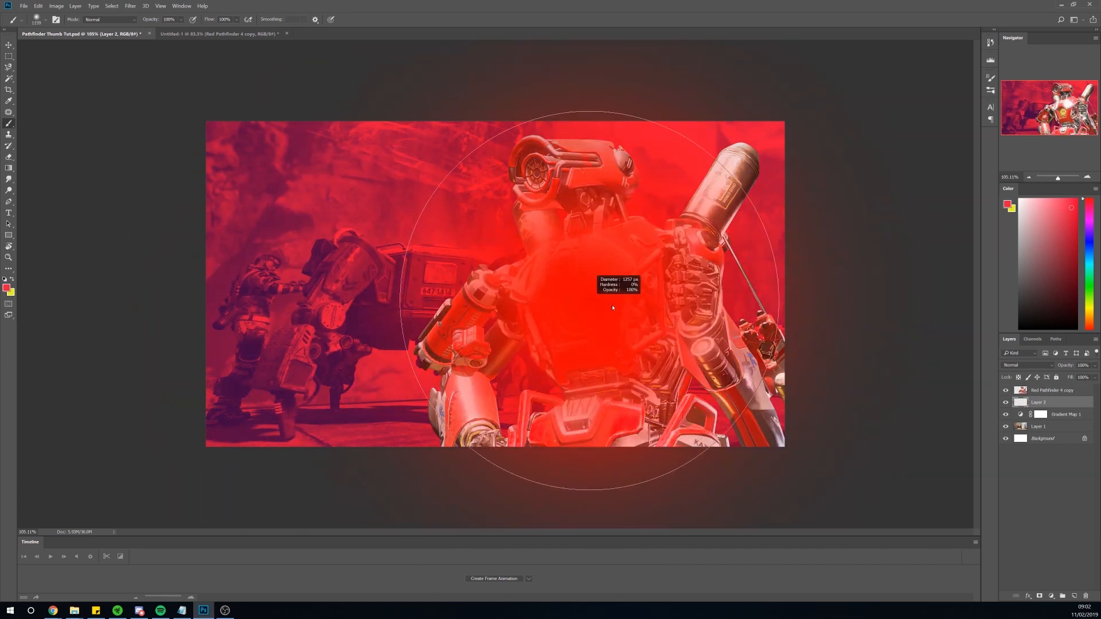
mouse_move(725, 337)
left_mouse_down()
mouse_move(627, 418)
mouse_move(516, 480)
mouse_move(506, 516)
left_mouse_up()
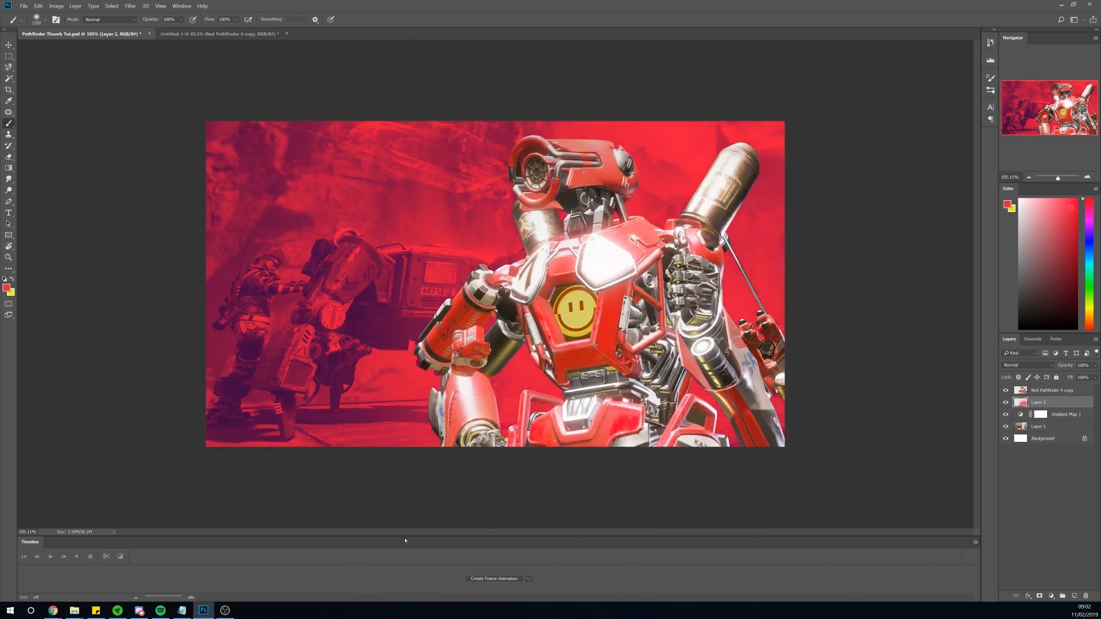
scroll(447, 484, "down", 5)
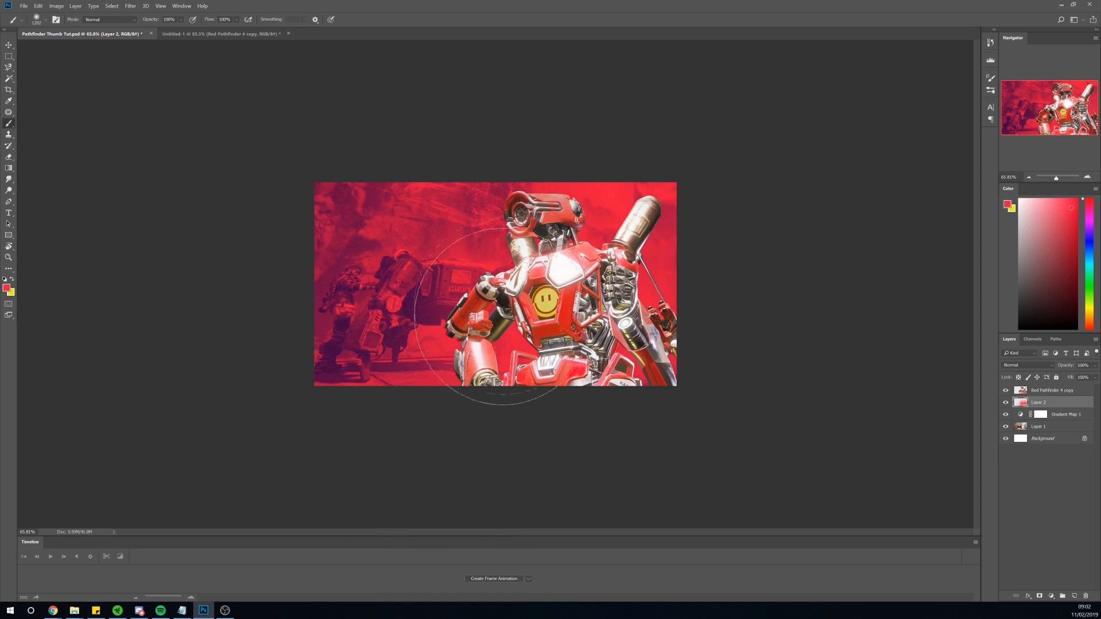
scroll(554, 264, "down", 3)
scroll(554, 265, "up", 6)
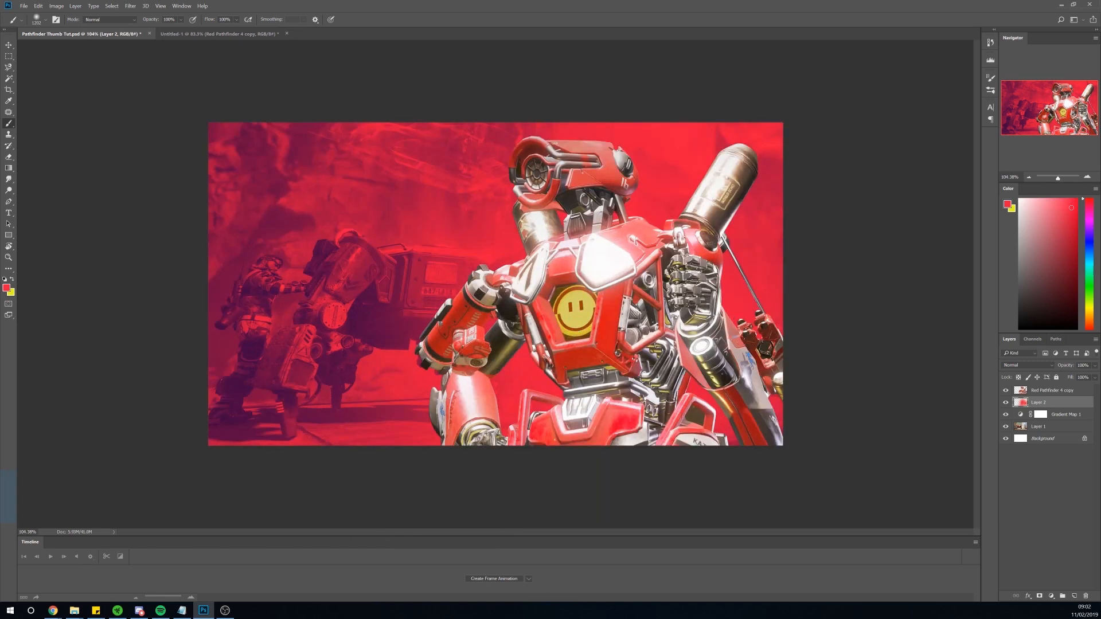
left_click(1027, 365)
left_click(1027, 439)
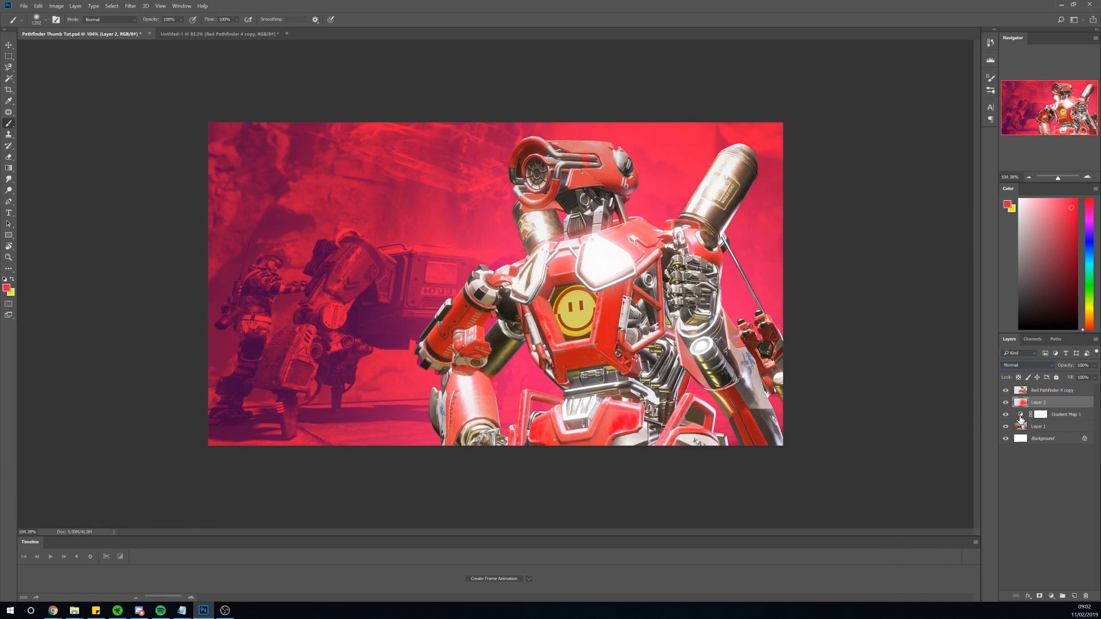
Change the gradient map's dark-end colour stop to a dark red, #41081b.
double_click(1021, 415)
left_click(847, 195)
double_click(832, 263)
left_click_drag(992, 329, 992, 322)
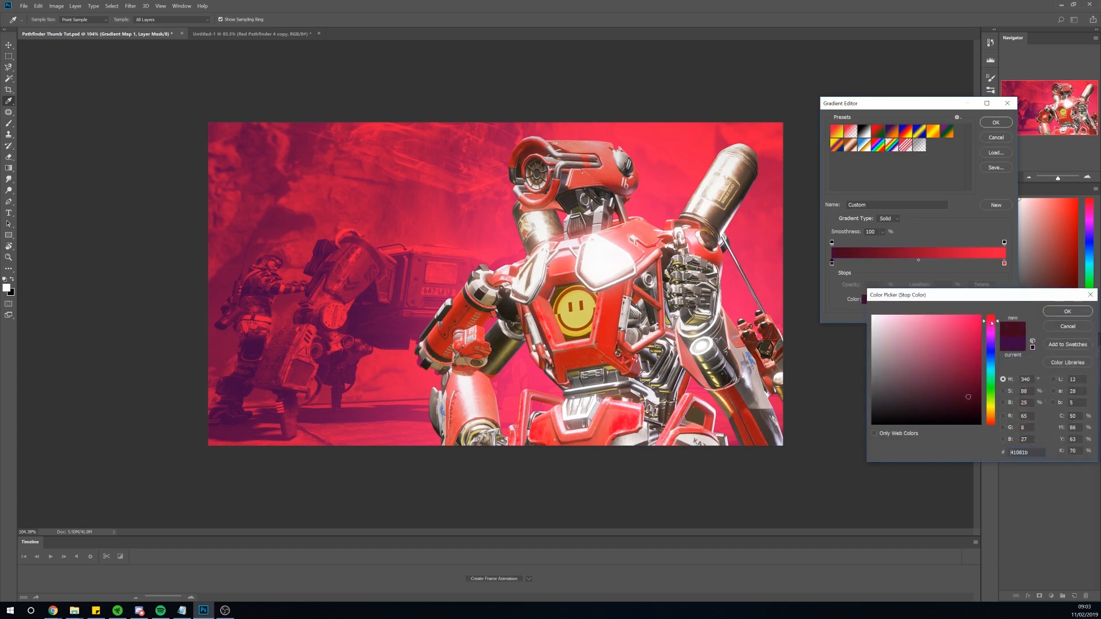
left_click(1068, 312)
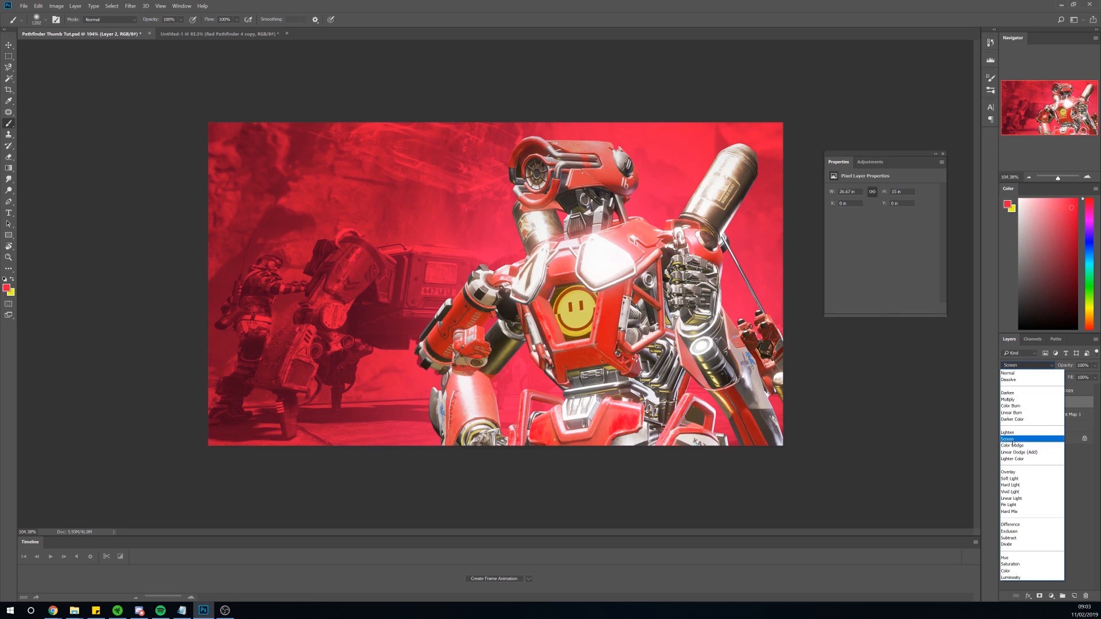
Set the red glow layer's blend mode to Color Dodge and add a new layer above it with white as the brush colour.
left_click(1012, 444)
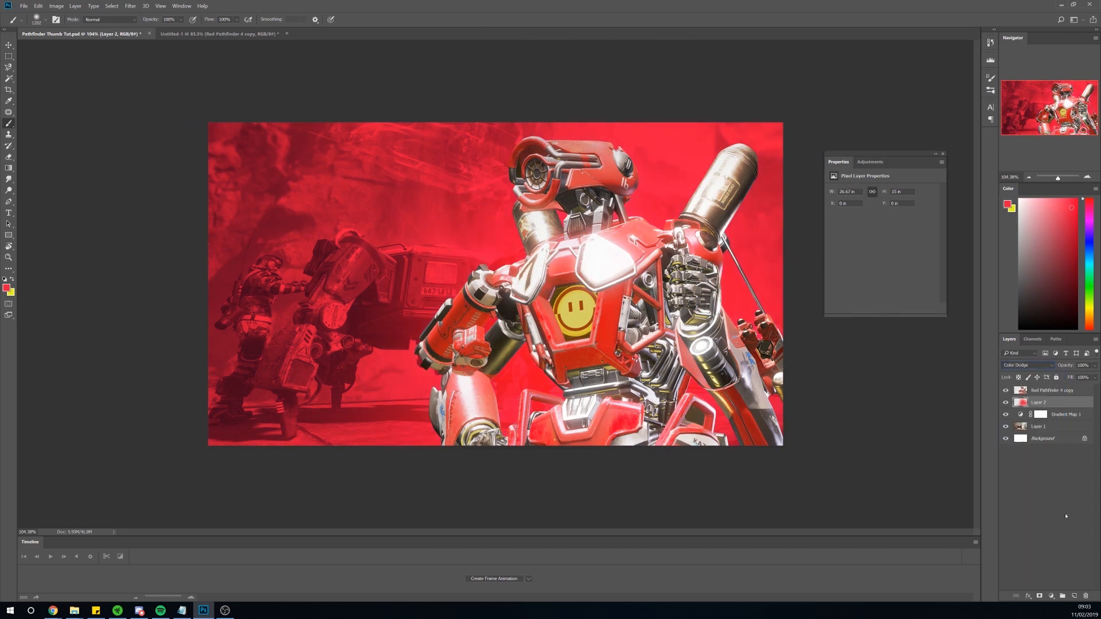
left_click(1076, 598)
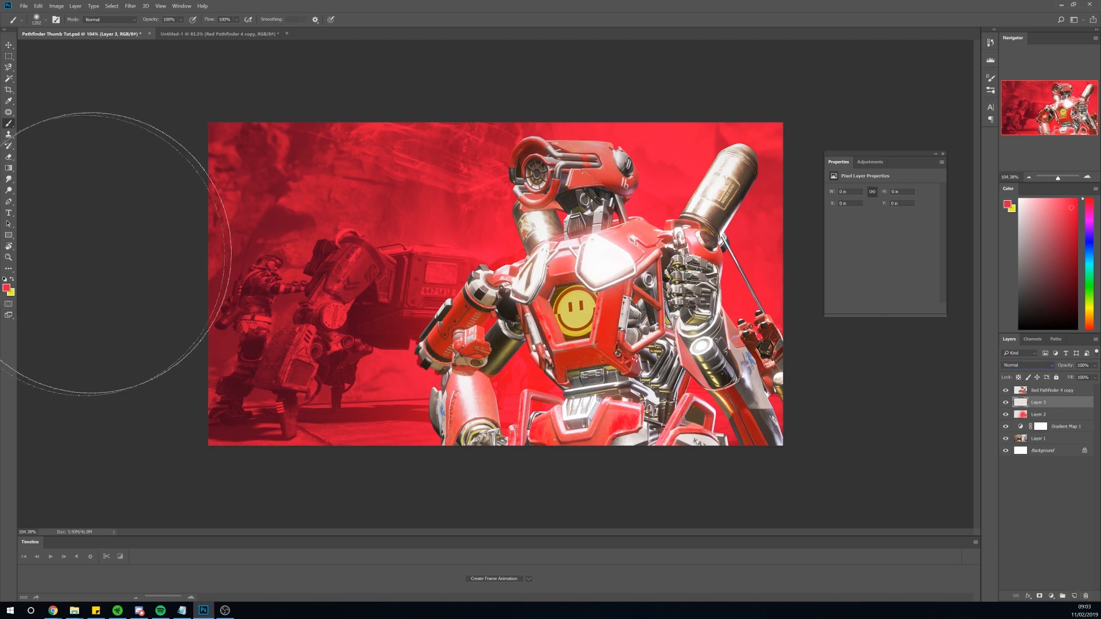
left_click(5, 279)
left_click(11, 279)
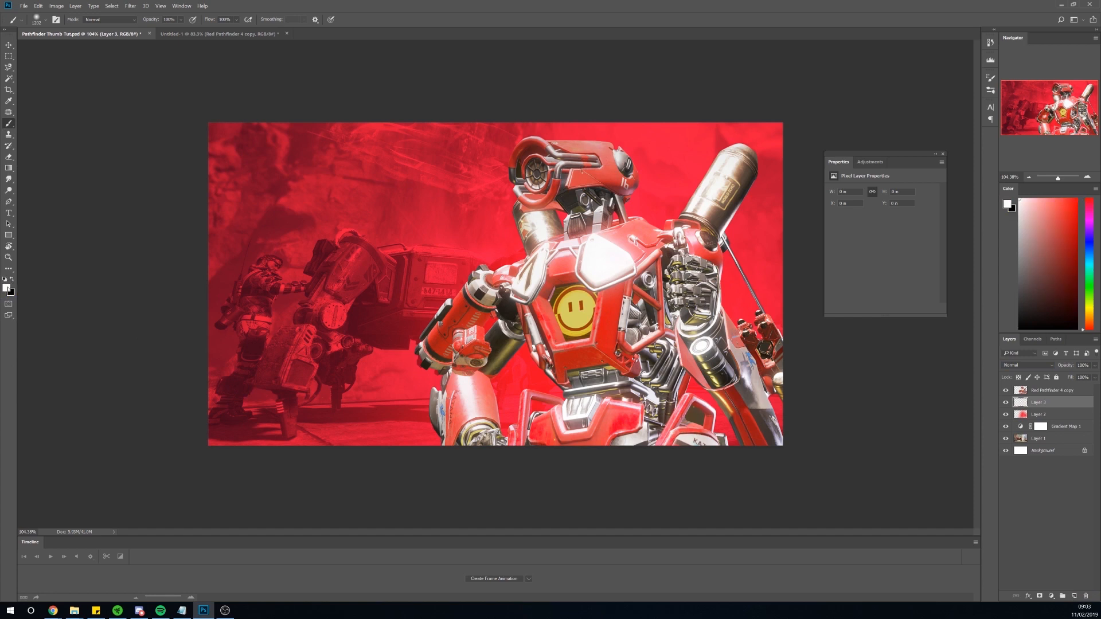
Paint soft white light behind the character's torso and lower body on the new layer using a smaller soft brush.
left_click_drag(643, 267, 562, 258)
left_click(595, 298)
left_click(619, 433)
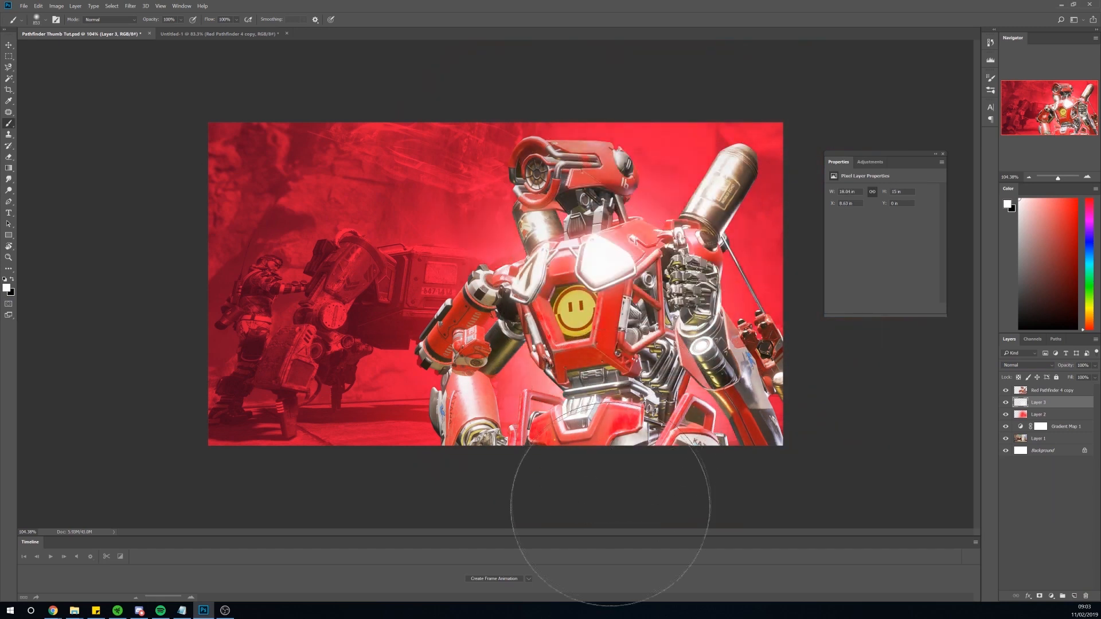
left_click(573, 512)
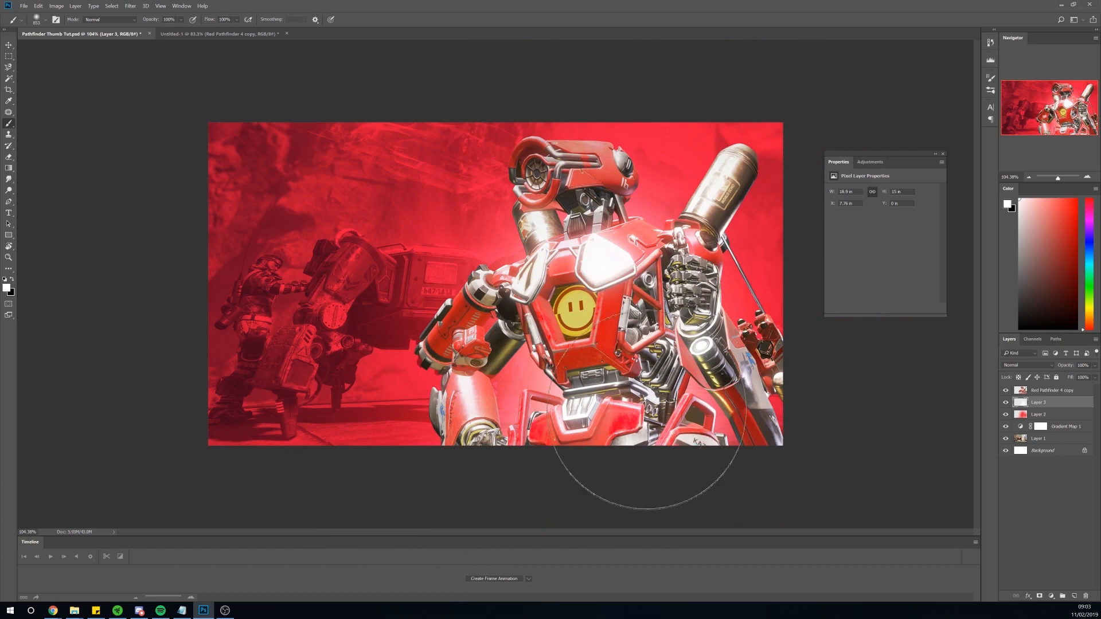
Lower the white glow layer's opacity slightly and compare the image with that layer hidden and shown.
left_click(1094, 365)
left_click_drag(1094, 376, 1087, 376)
left_click(1005, 403)
left_click(1005, 402)
Add a new layer above the character and paint soft red, sampled from the background, over the character's lower body.
key("z")
mouse_move(671, 280)
left_mouse_down()
mouse_move(639, 285)
mouse_move(662, 285)
left_mouse_up()
left_click(1056, 394)
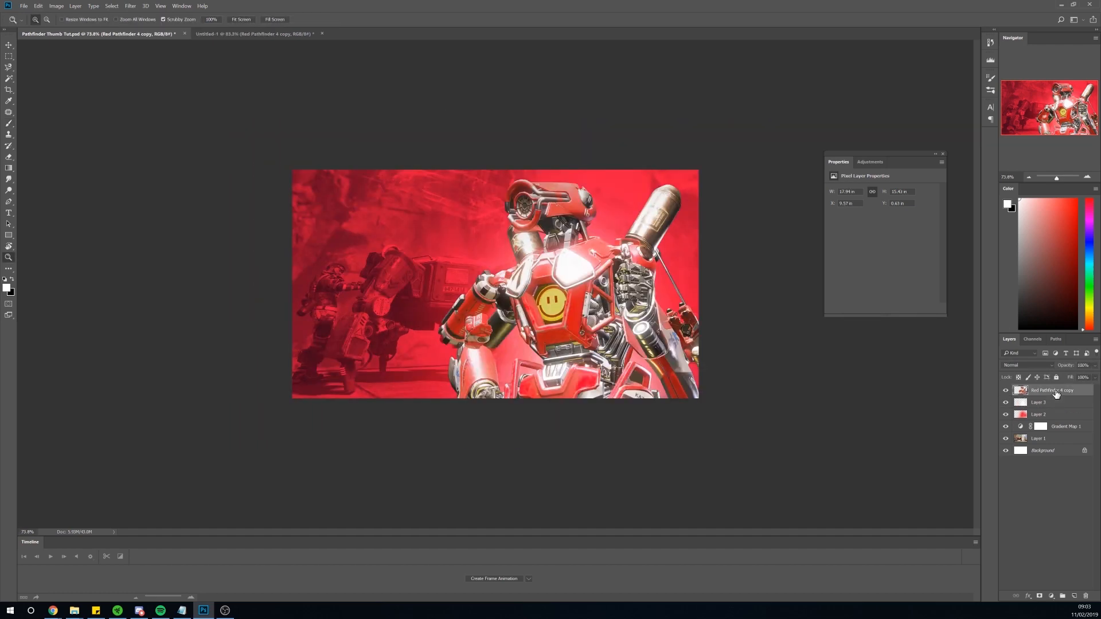
left_click(1074, 597)
key("b")
left_click(633, 183, "alt")
left_click_drag(483, 278, 582, 286)
mouse_move(741, 311)
left_mouse_down()
mouse_move(715, 366)
mouse_move(652, 399)
mouse_move(621, 456)
mouse_move(497, 474)
mouse_move(477, 456)
mouse_move(638, 477)
mouse_move(613, 424)
mouse_move(585, 434)
mouse_move(619, 458)
mouse_move(622, 426)
left_mouse_up()
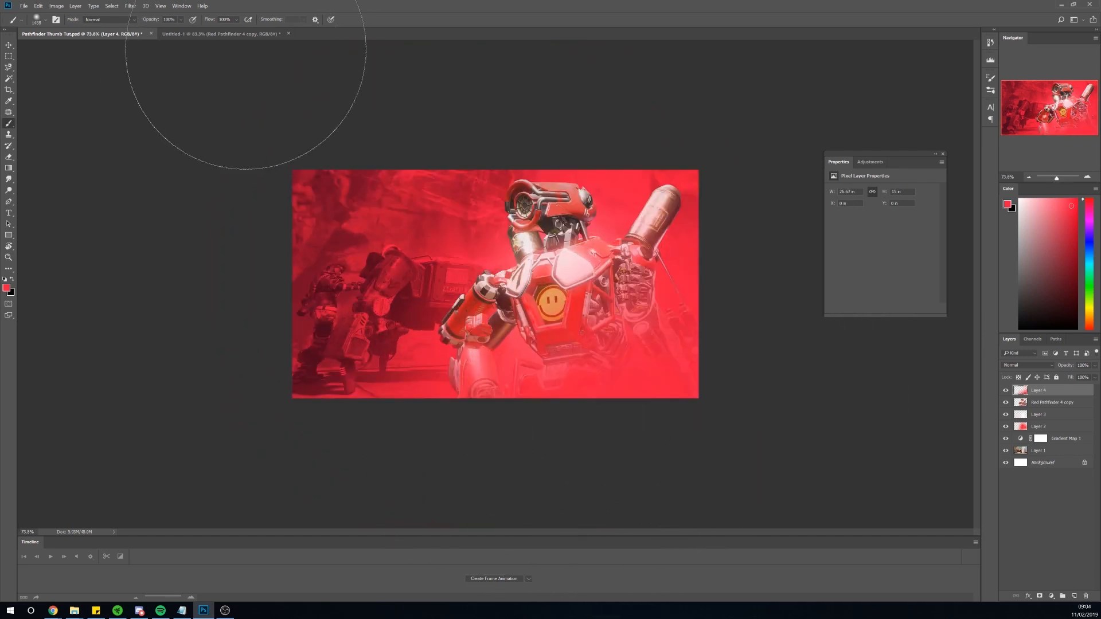
Examine the layer stack of the finished 20 KILL WIN thumbnail with the layer list enlarged, and return to the working document.
left_click(230, 34)
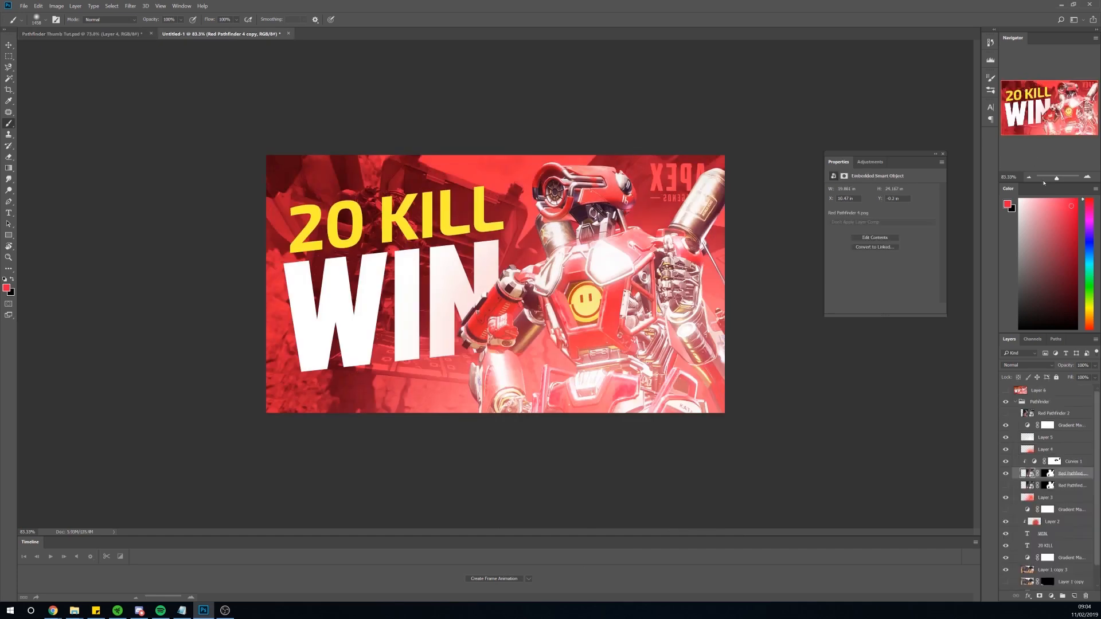
left_click_drag(1039, 184, 1025, 123)
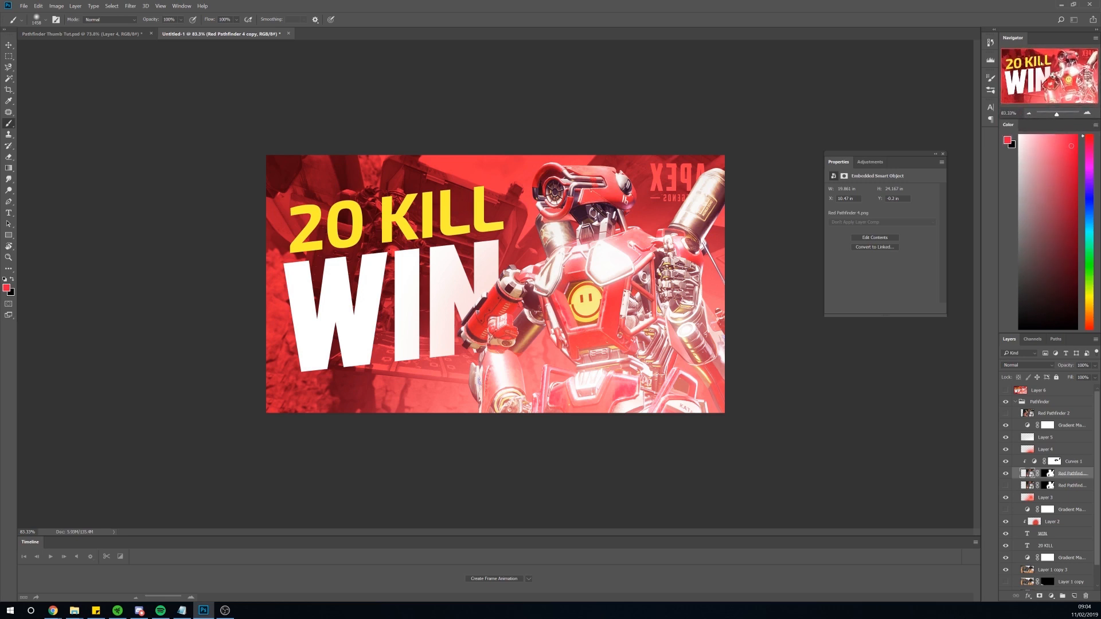
left_click_drag(1044, 335, 1038, 174)
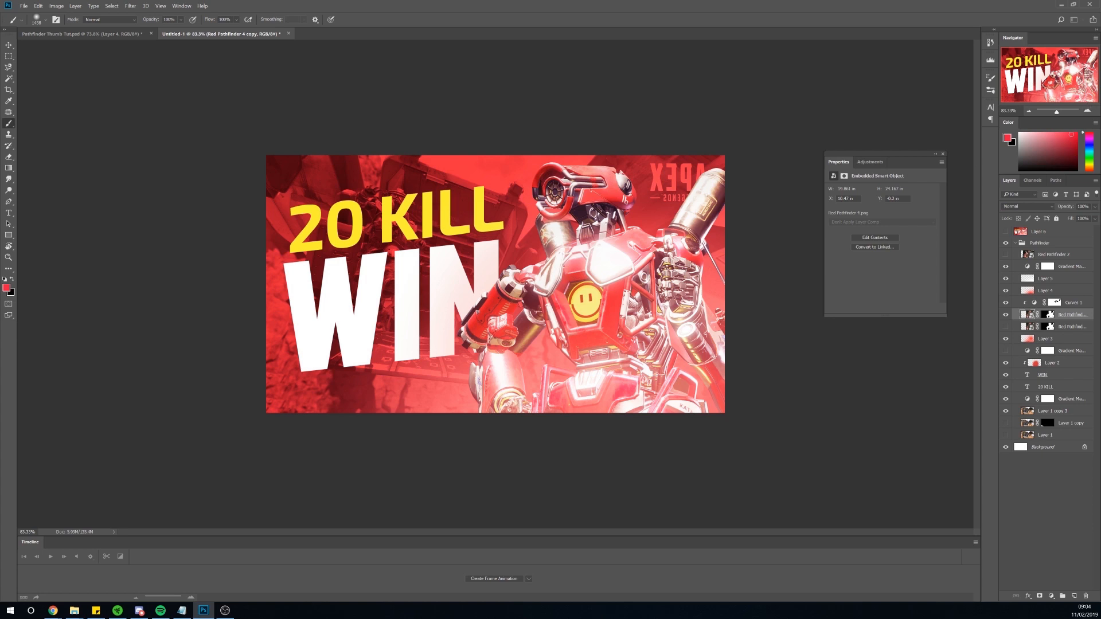
left_click(80, 34)
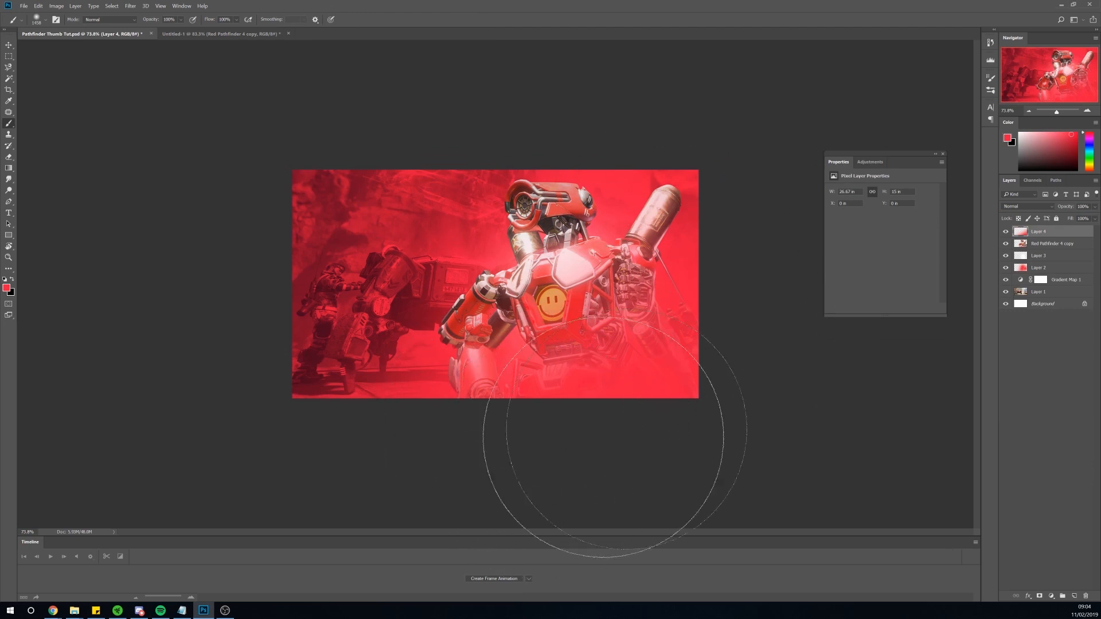
Set the red paint layer above the character to Screen blend mode, comparing it with Normal.
left_click(1026, 207)
left_click(1026, 278)
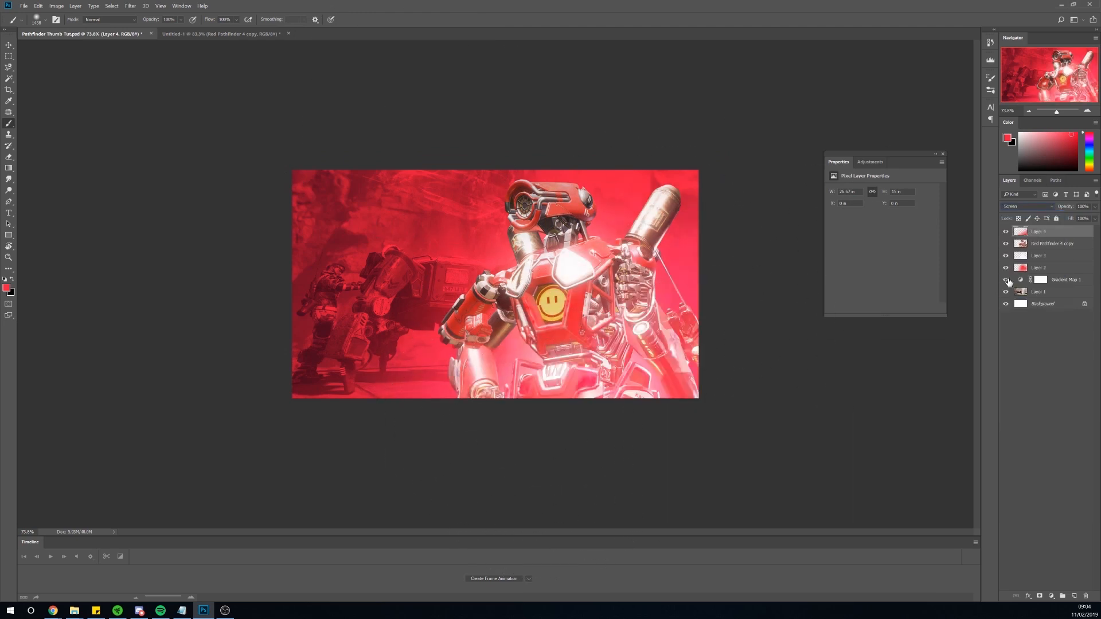
left_click(1026, 207)
left_click(1020, 211)
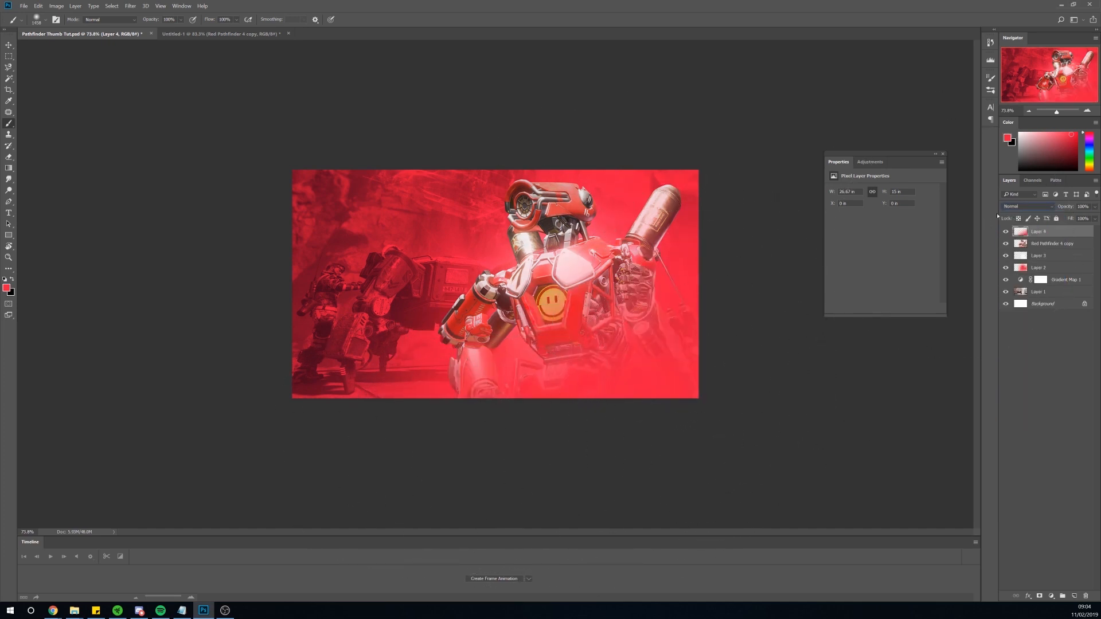
left_click(1023, 207)
left_click(1021, 281)
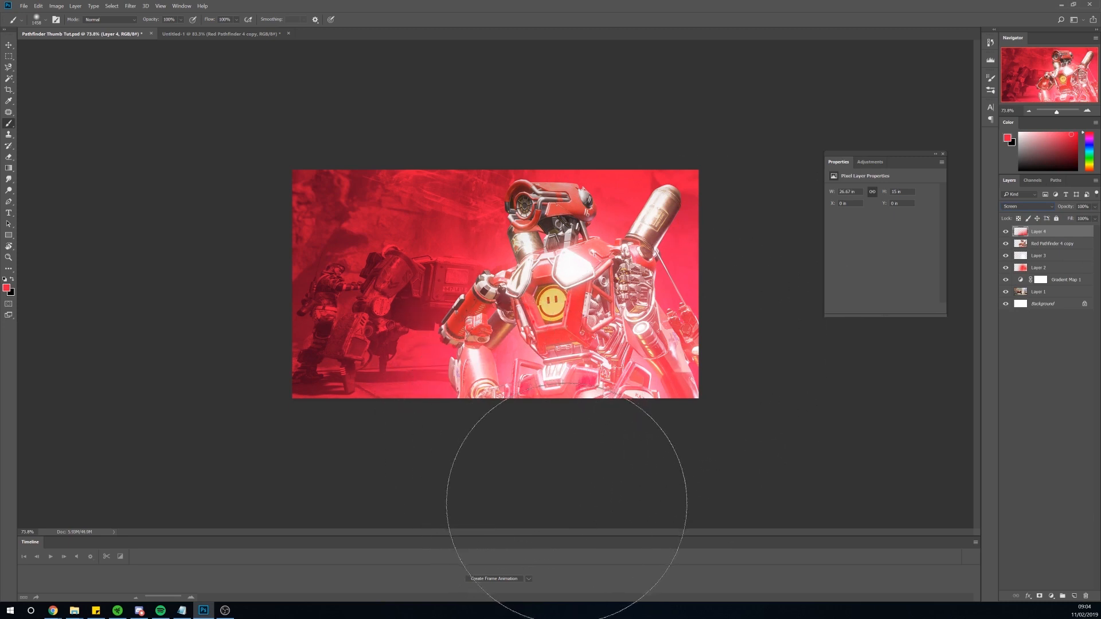
Add another layer on top and paint soft white highlights at the lower right corner and along the bottom edge of the image.
left_click(1073, 597)
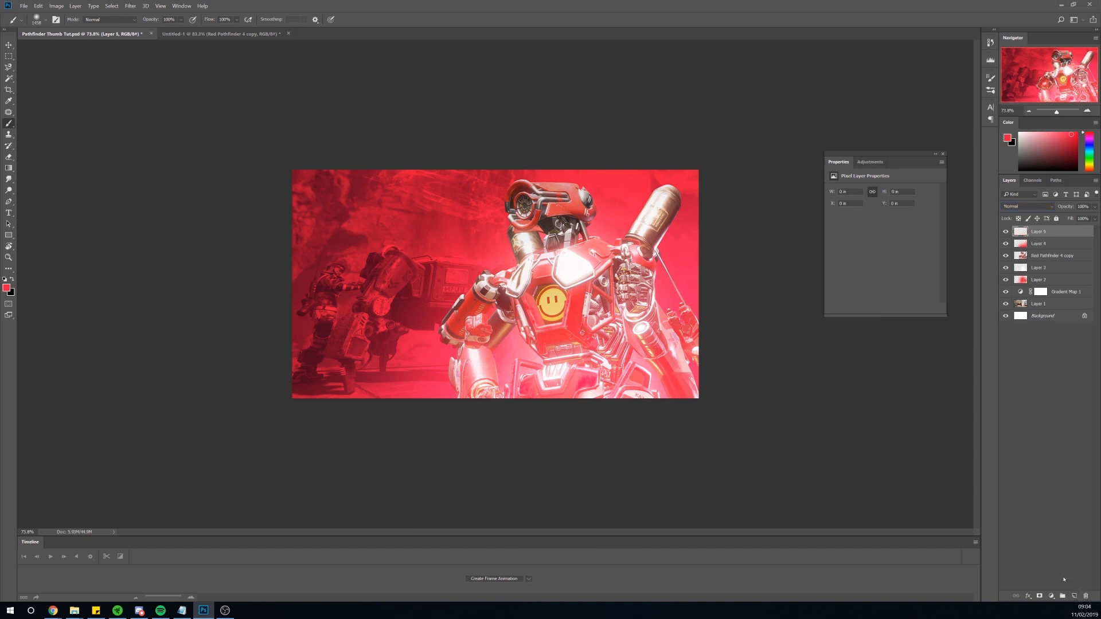
left_click(5, 280)
left_click(12, 279)
left_click_drag(599, 319, 591, 321)
left_click(760, 394)
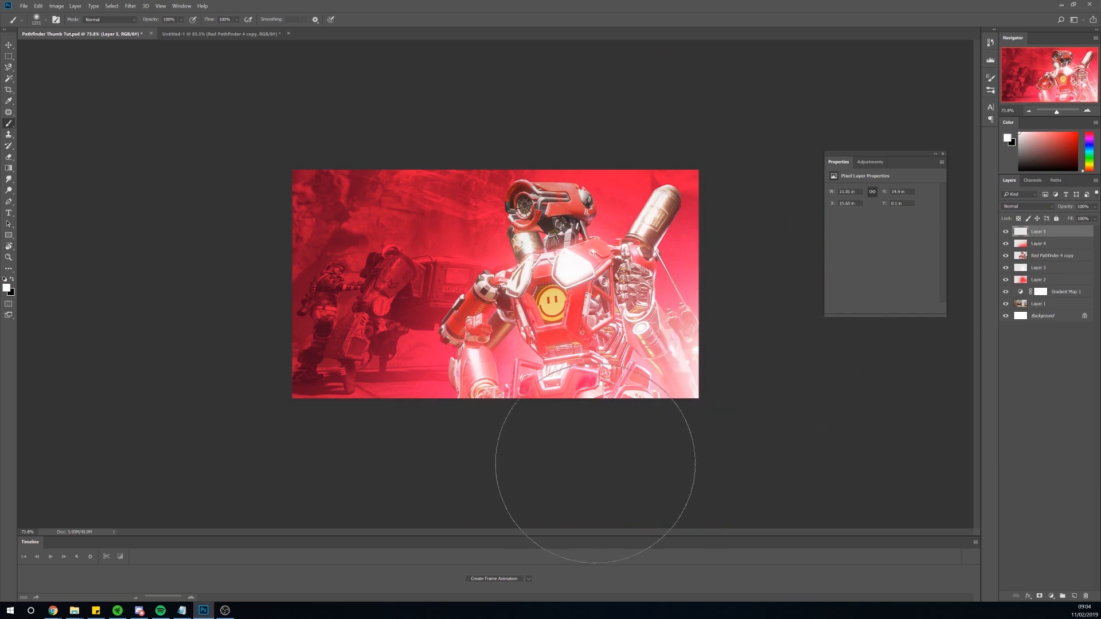
left_click(597, 460)
left_click(511, 479)
scroll(703, 472, "down", 5)
scroll(614, 422, "up", 6)
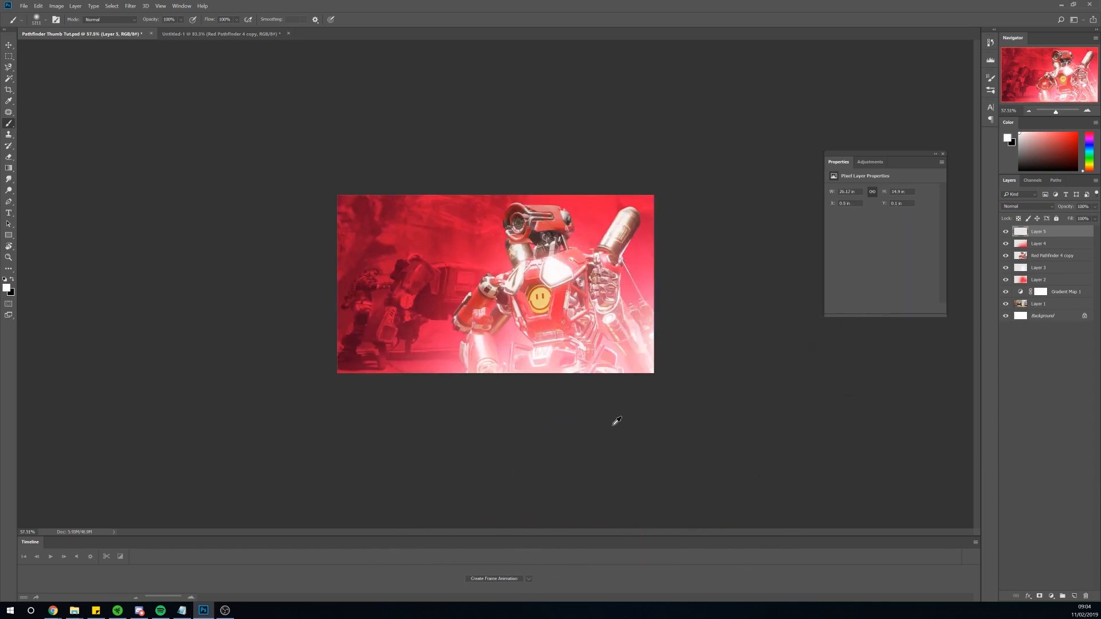
Lower the top white highlight layer's opacity to about 65% and compare the image with the finished 20 KILL WIN thumbnail.
left_click(1093, 218)
left_click_drag(1080, 217, 1081, 217)
scroll(630, 241, "down", 5)
scroll(614, 278, "down", 2)
scroll(614, 278, "up", 10)
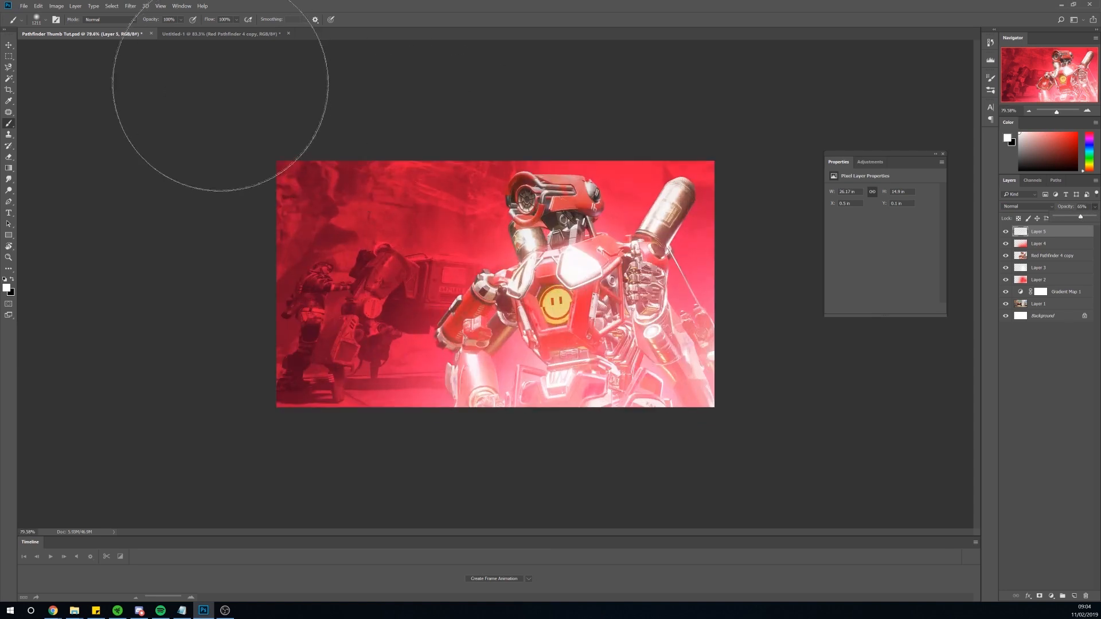
left_click(237, 34)
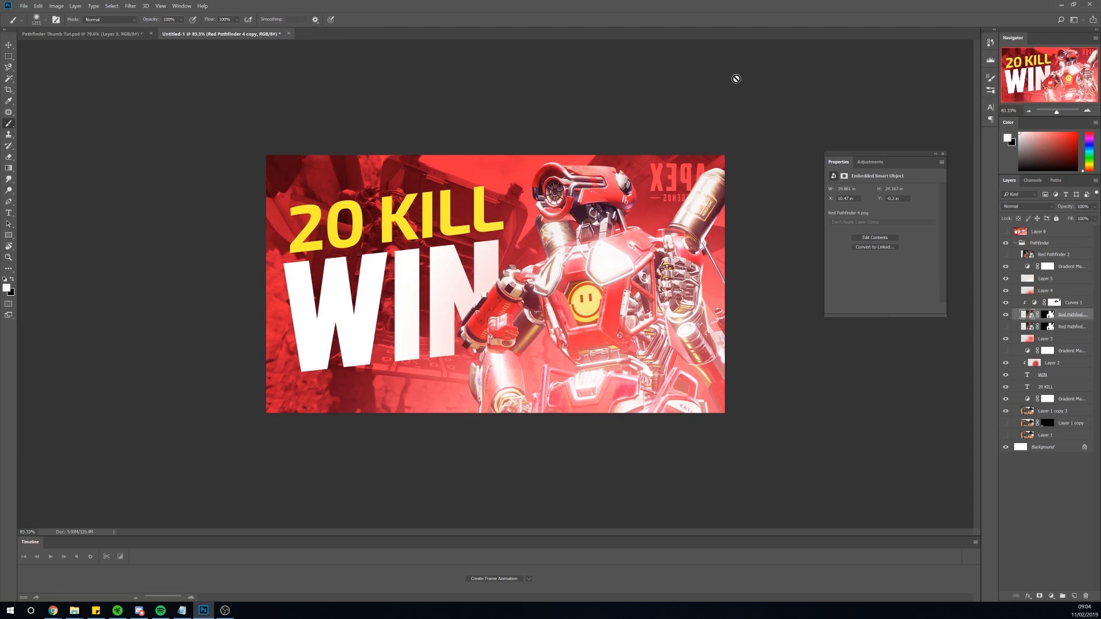
key("ctrl+Tab")
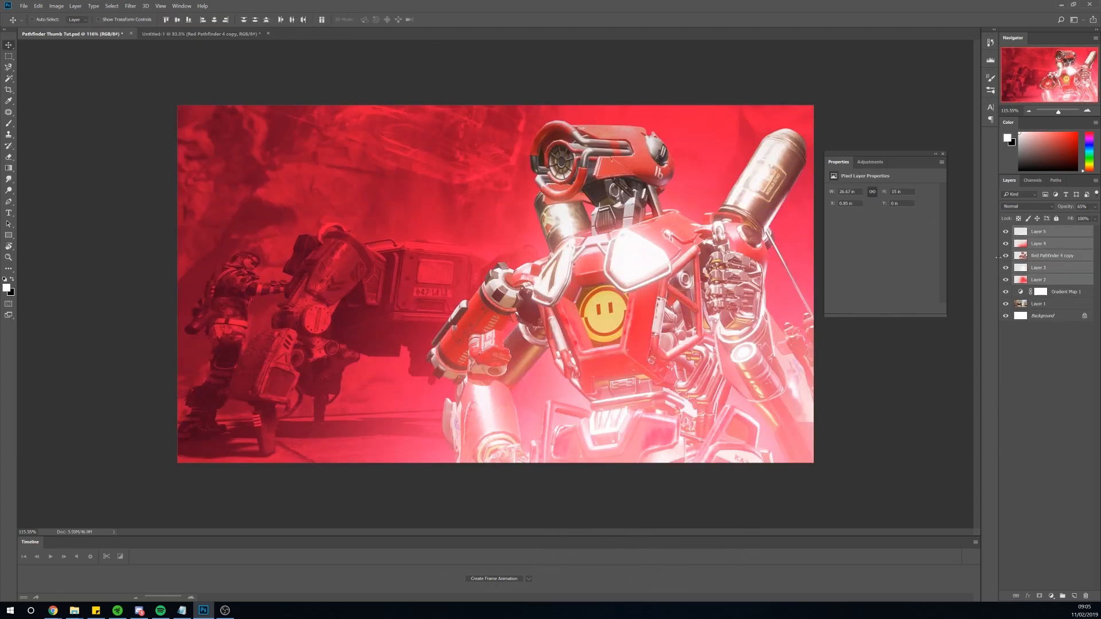
Add a Curves adjustment layer directly above the character layer and try clipping it to the character.
left_click(1041, 257)
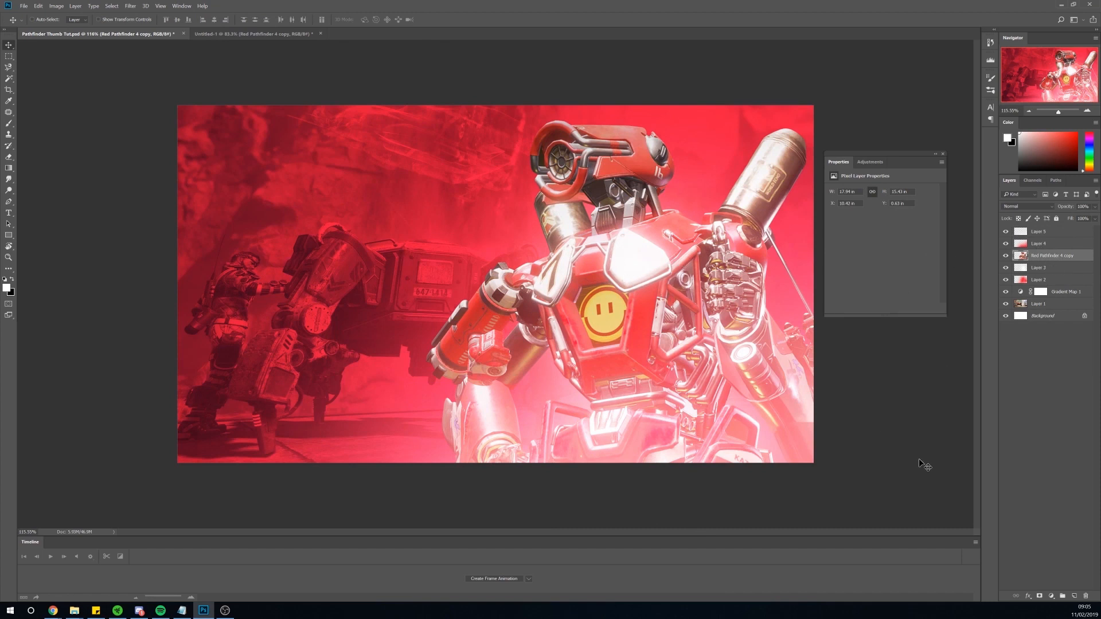
left_click(1051, 600)
left_click(1034, 486)
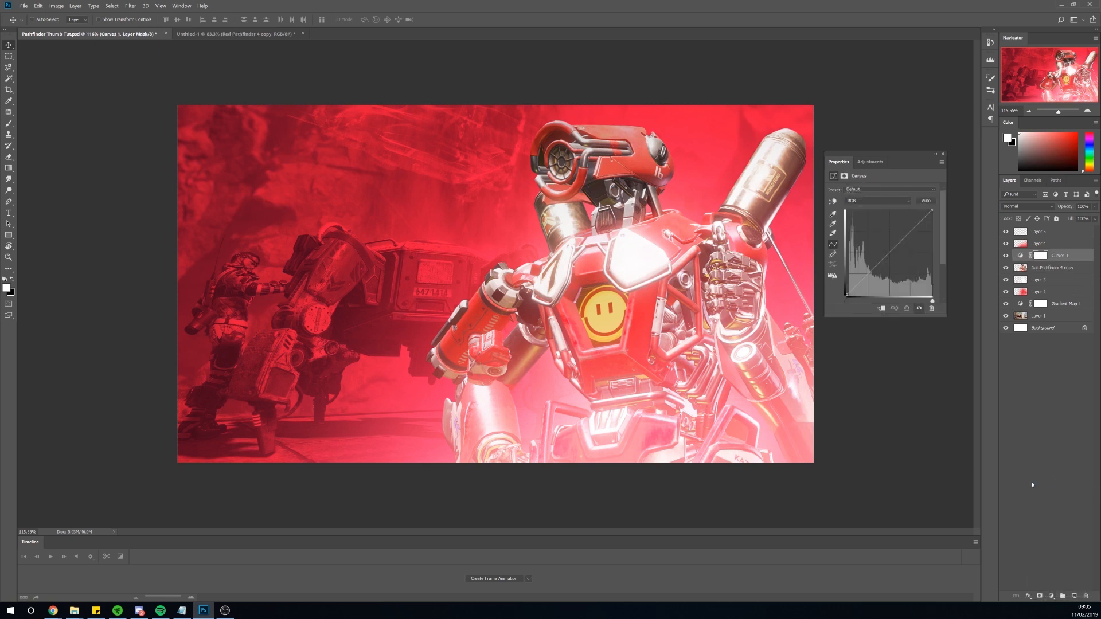
left_click(1062, 261, "alt")
left_click(1063, 261, "alt")
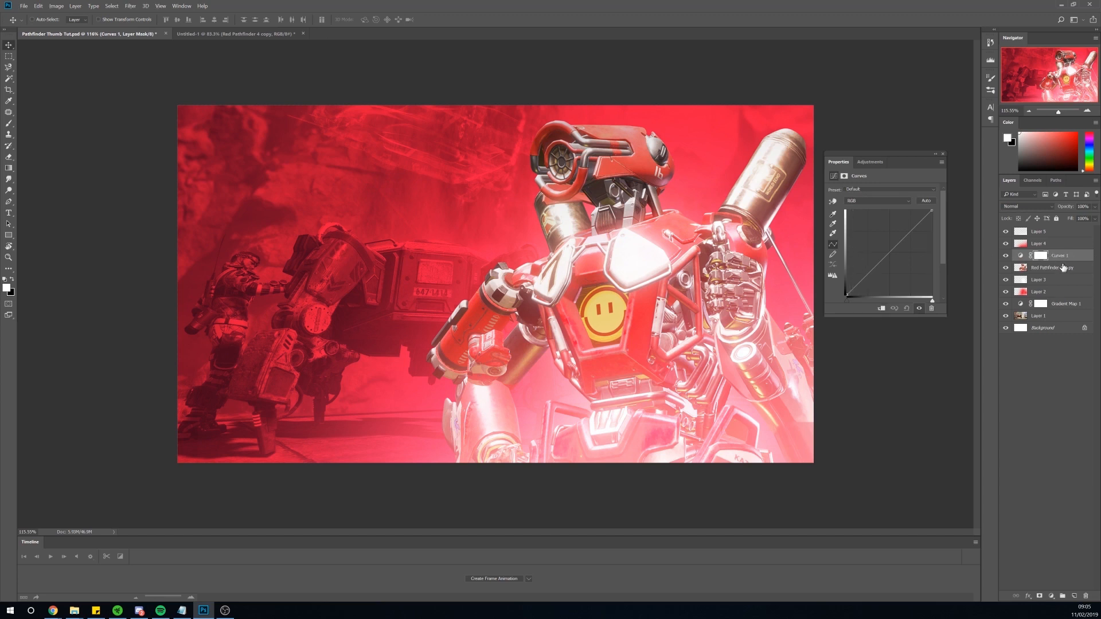
Pull the curve up steeply to brighten strongly and clip the Curves adjustment to the character layer.
left_click(1021, 256)
left_click_drag(917, 225, 862, 216)
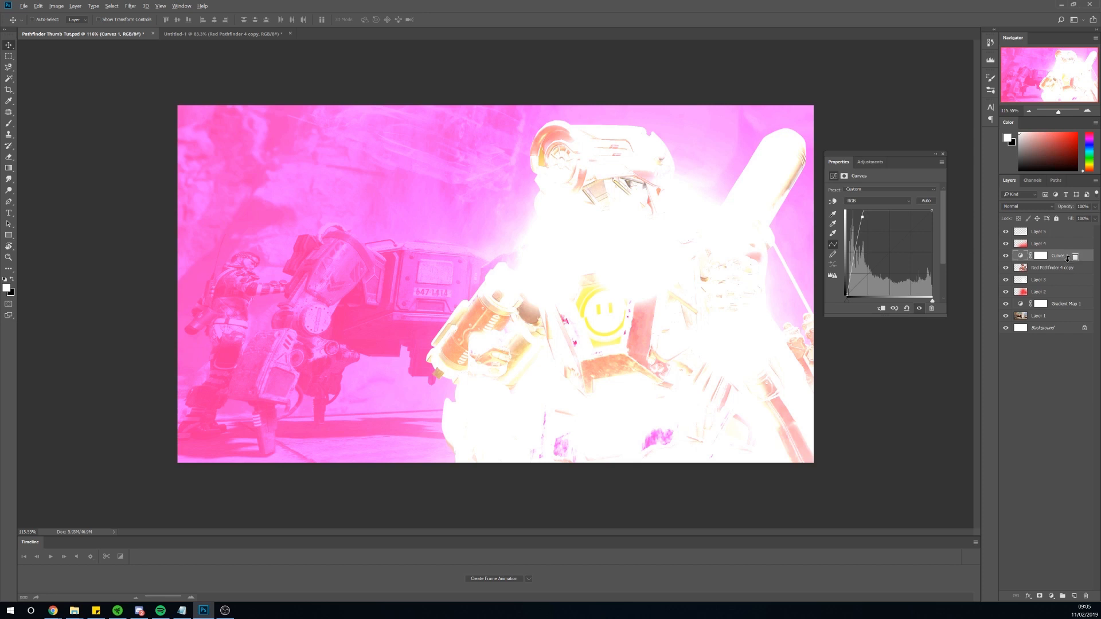
left_click(1068, 259, "alt")
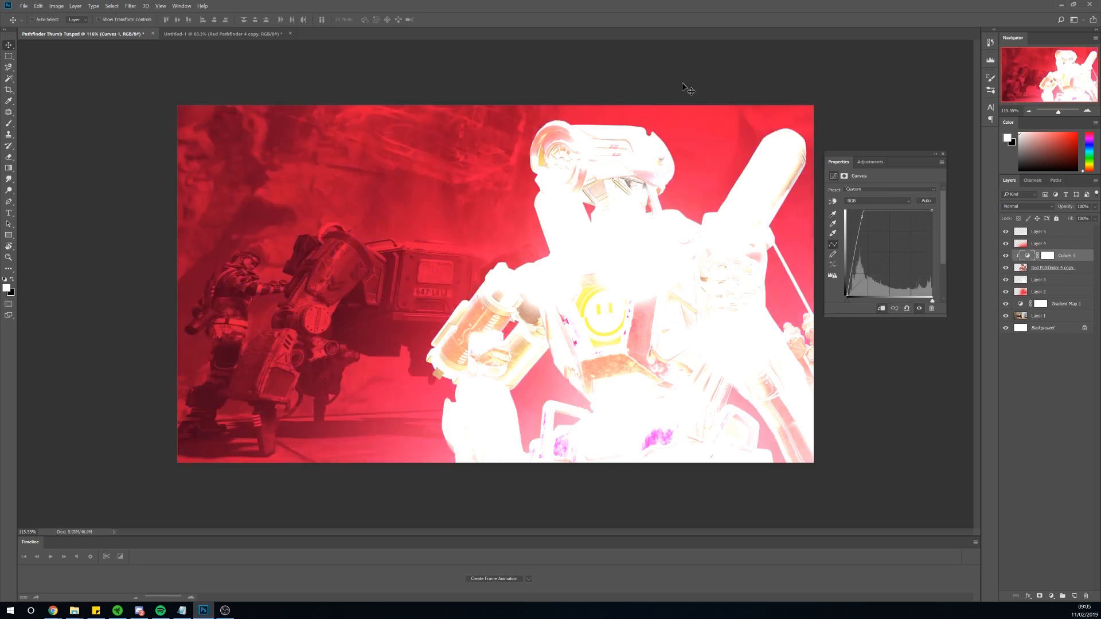
Reset the character's Curves adjustment and shape a gentle S-curve with raised highlights and lowered shadows.
left_click(1059, 269)
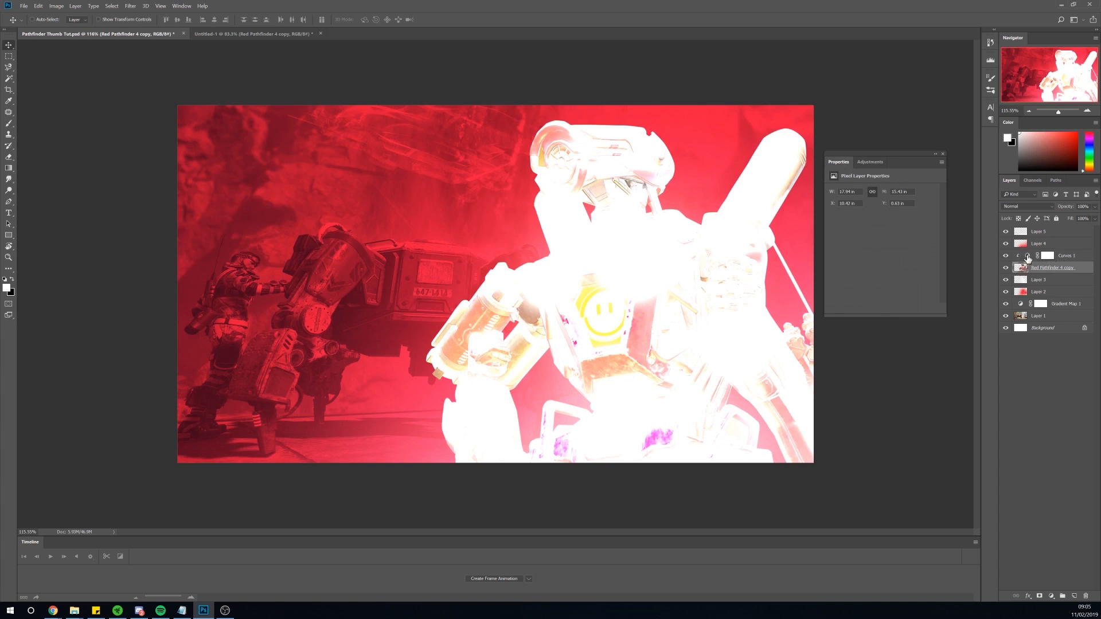
left_click(1034, 260)
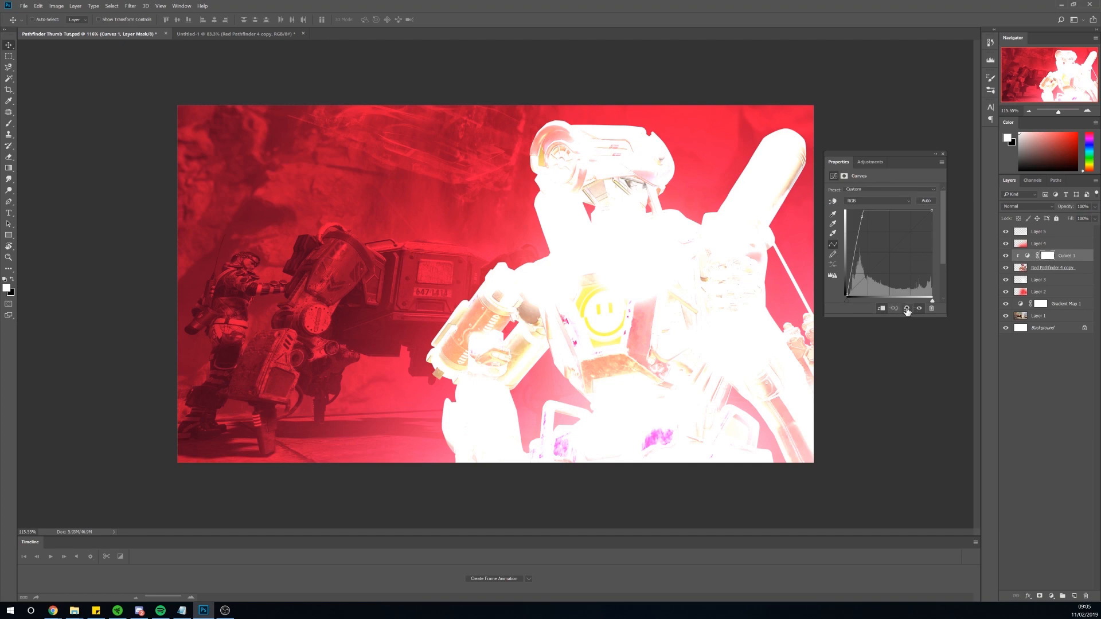
left_click(907, 307)
left_click_drag(917, 222, 917, 217)
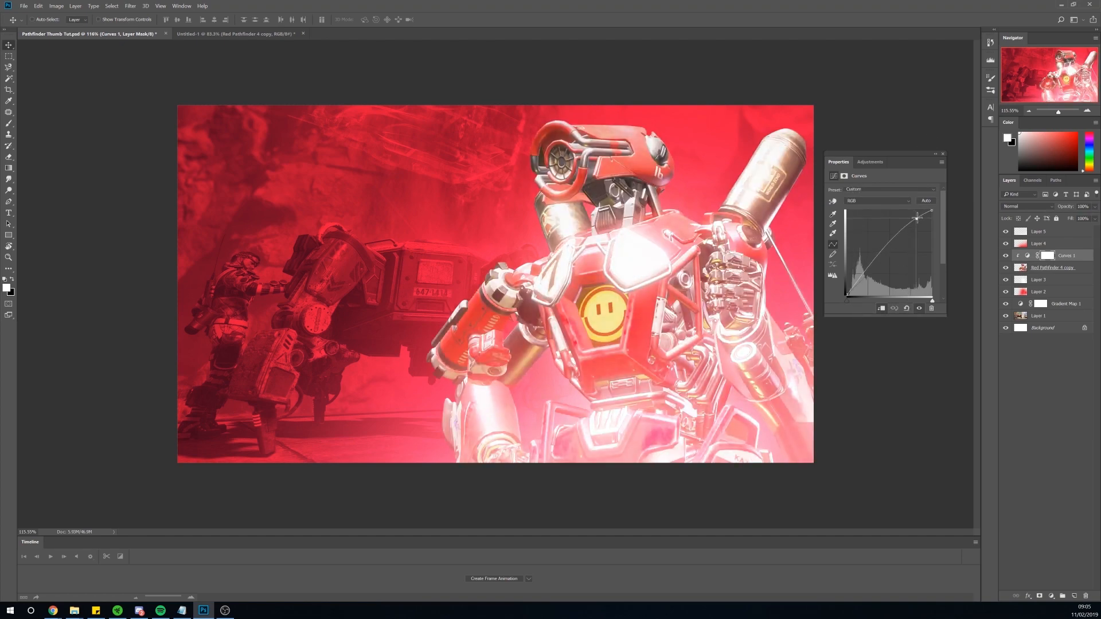
left_click_drag(916, 216, 911, 222)
left_click_drag(868, 268, 867, 278)
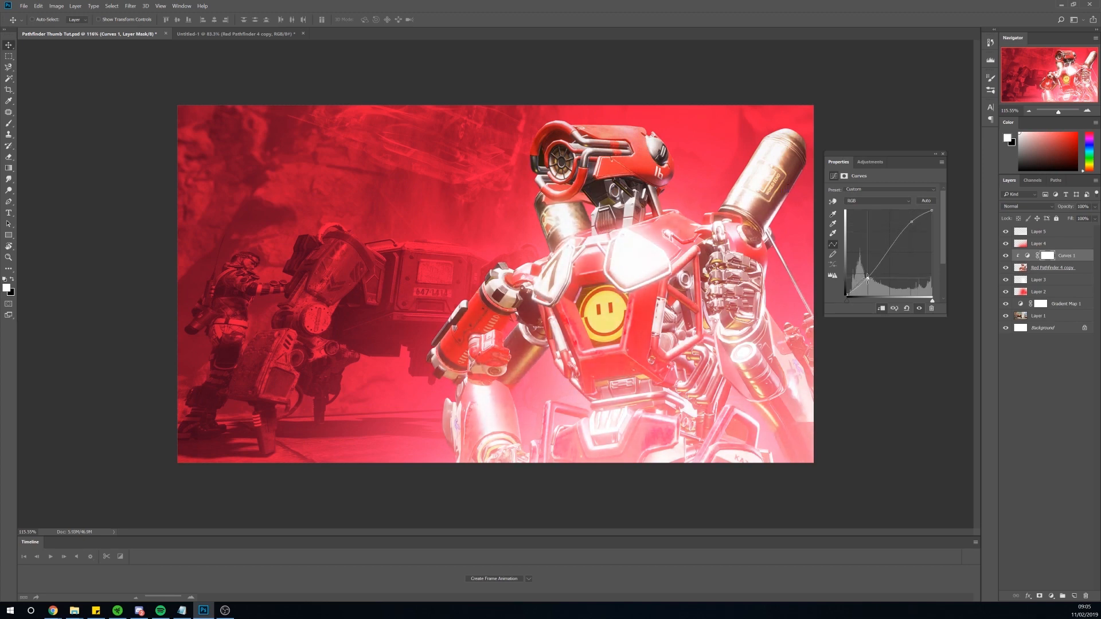